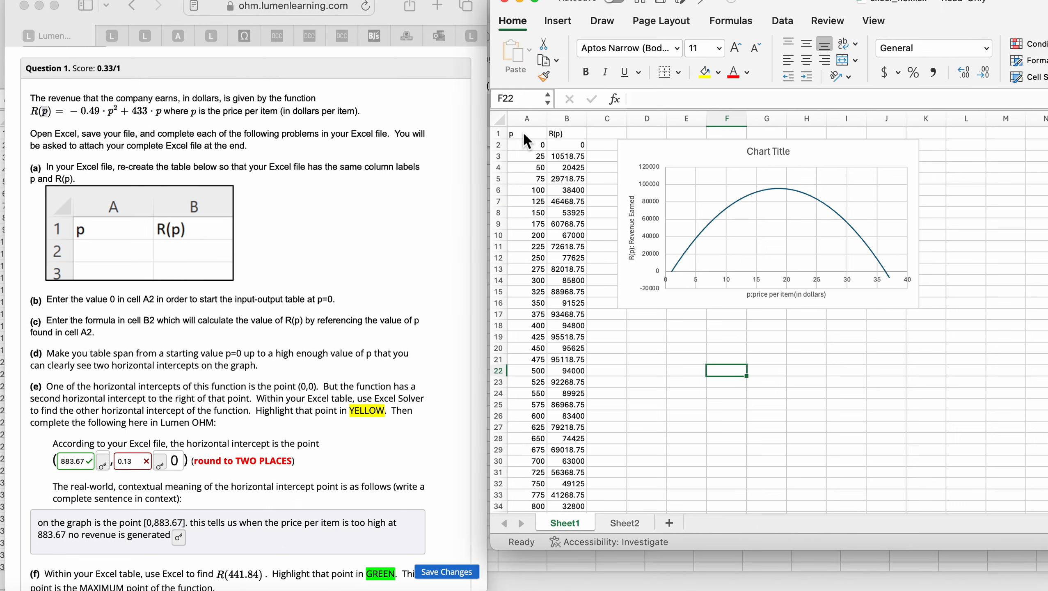
Step: Review the p and R(p) headers, the starting value in A2 and the revenue formula in B2
left_click(524, 134)
key("Right")
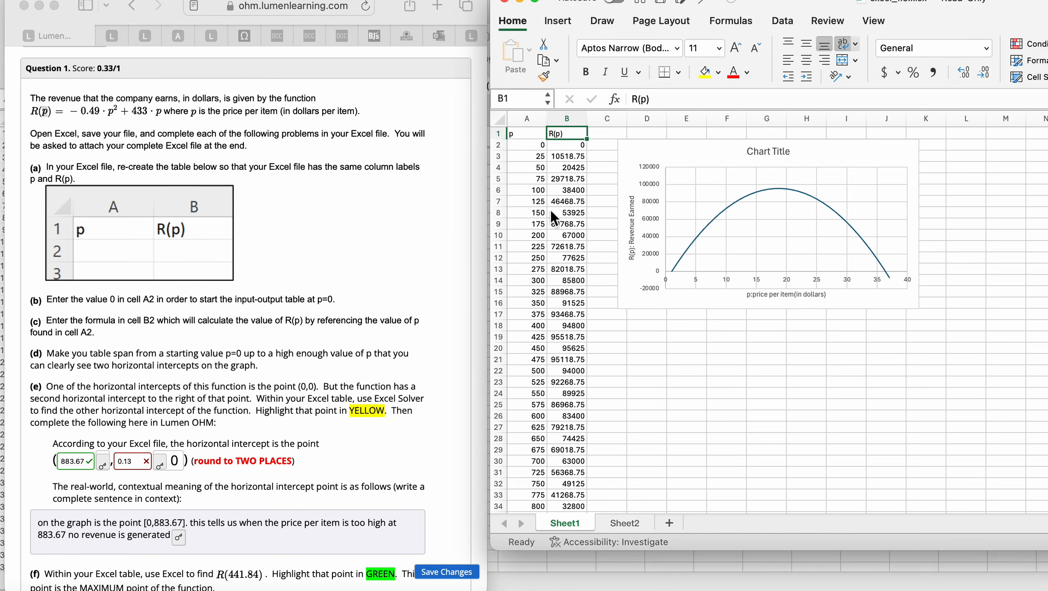
key("Down")
key("Left")
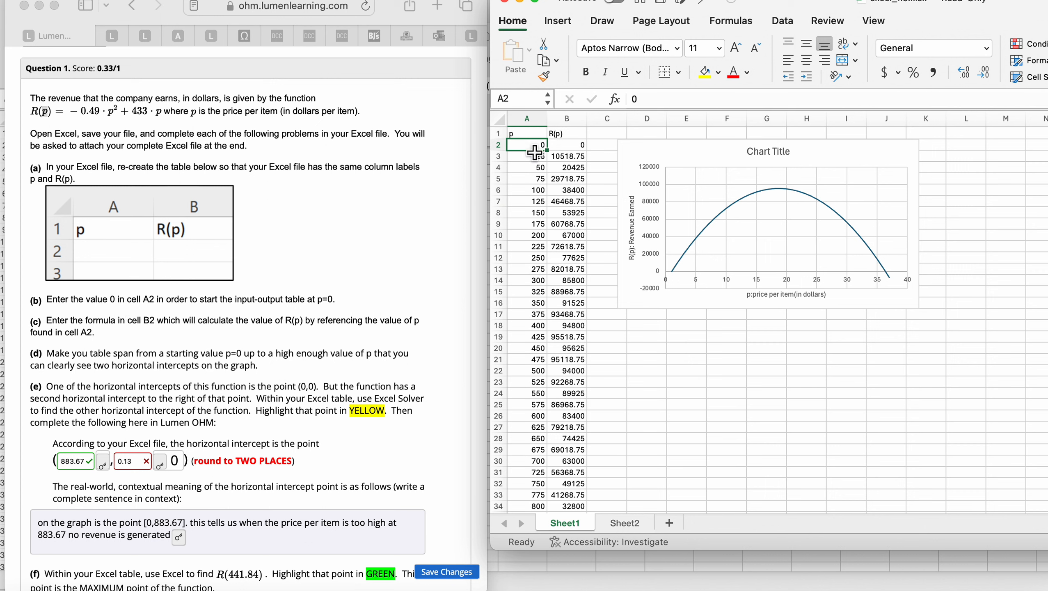
left_click(579, 146)
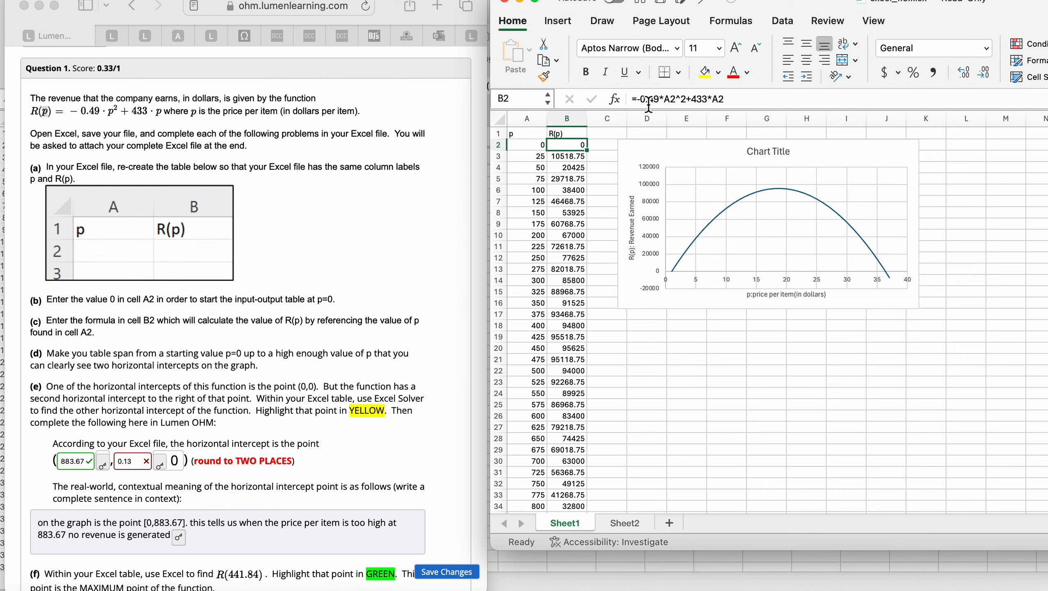
left_click_drag(632, 99, 753, 103)
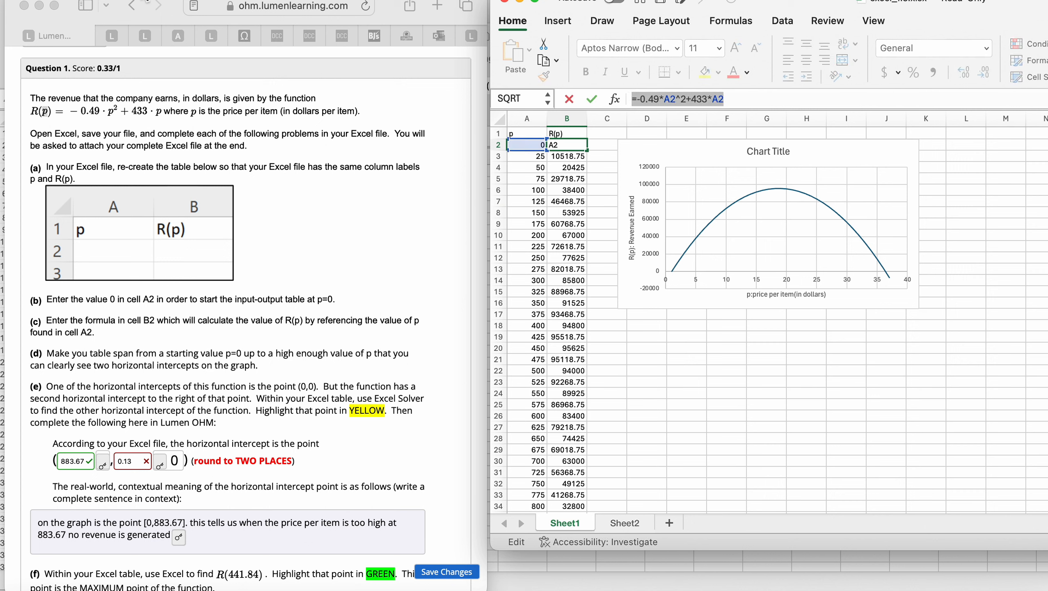
left_click(600, 161)
key("Escape")
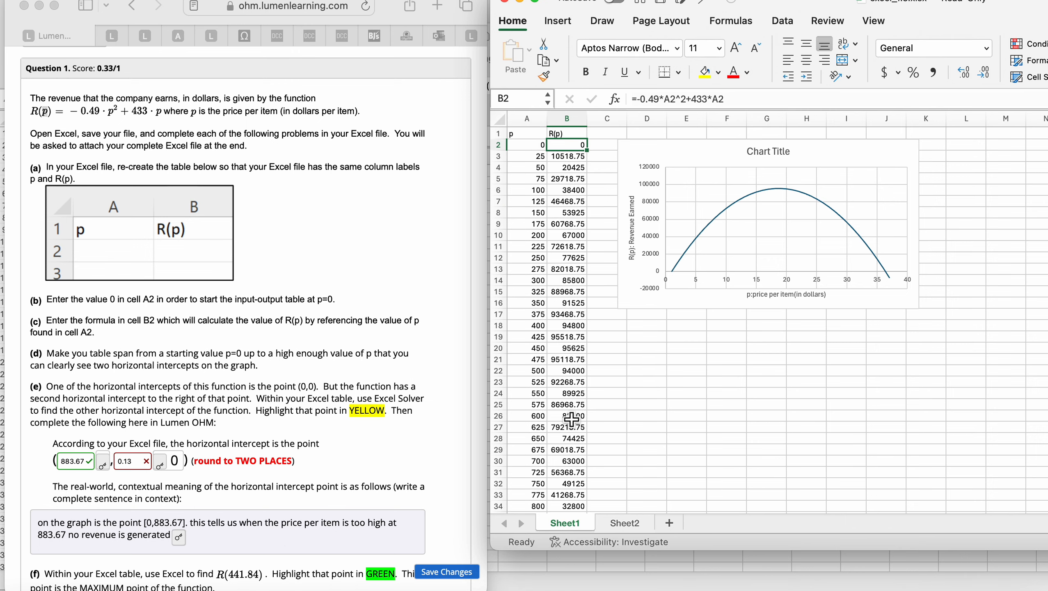
Step: Check the table down to the highlighted rows and compare its p values with the existing revenue chart's horizontal axis
scroll(563, 307, "down", 3)
scroll(562, 308, "down", 5)
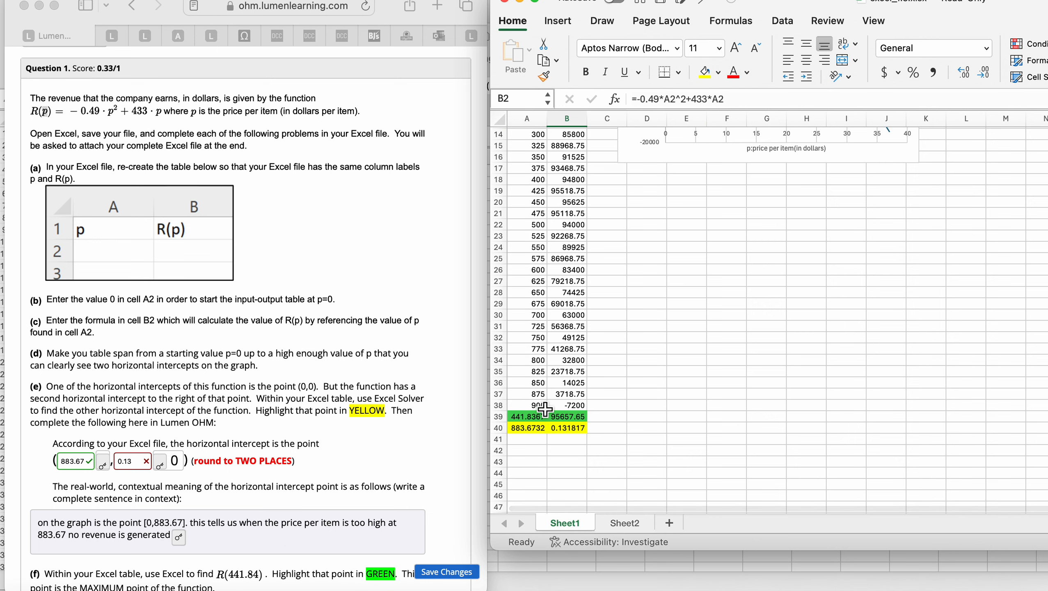
scroll(604, 318, "up", 4)
scroll(604, 317, "up", 1)
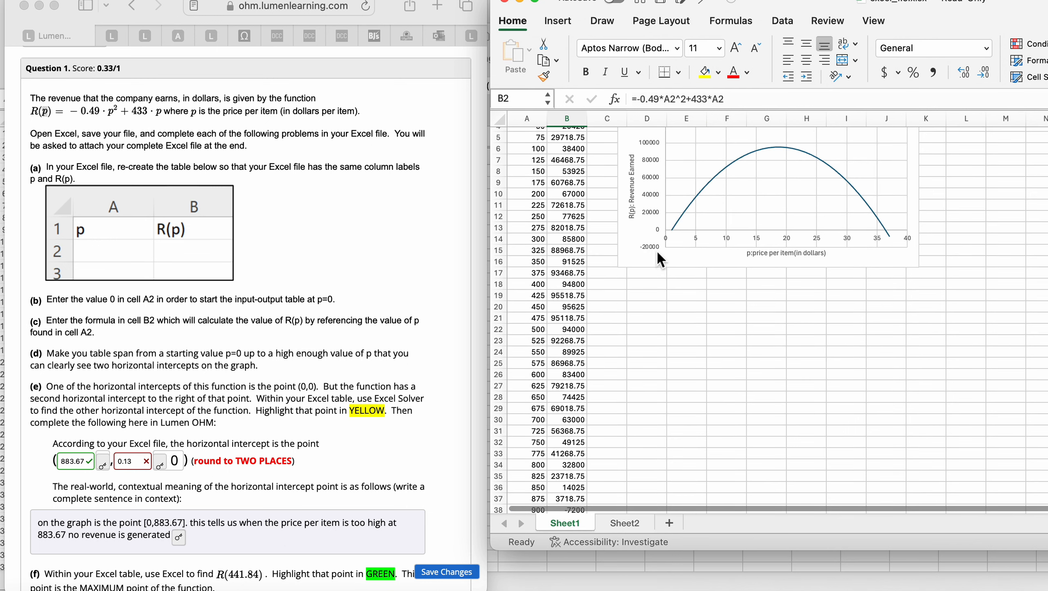
mouse_move(875, 217)
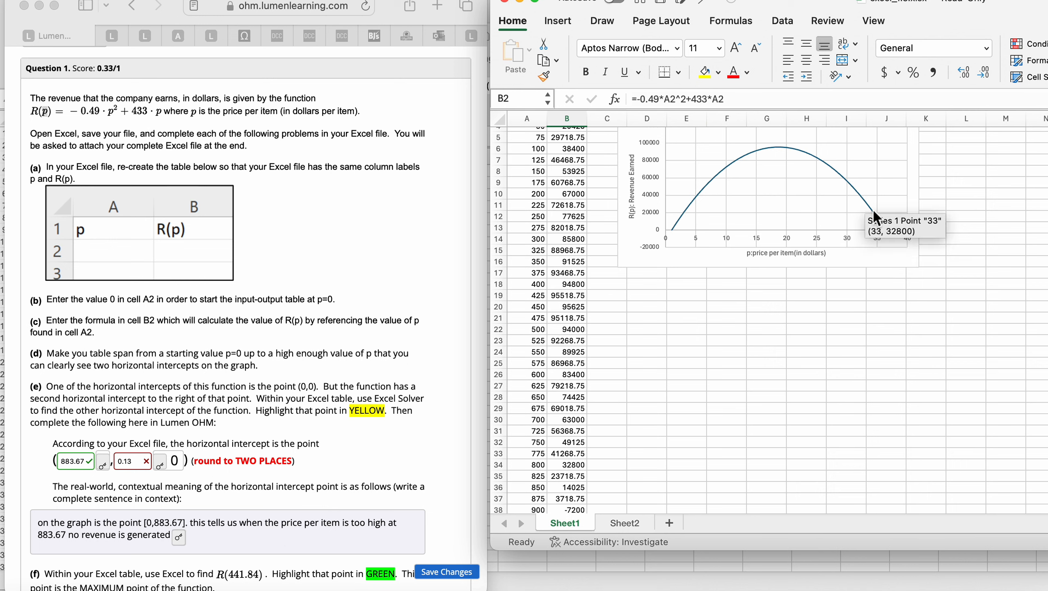
scroll(546, 242, "up", 4)
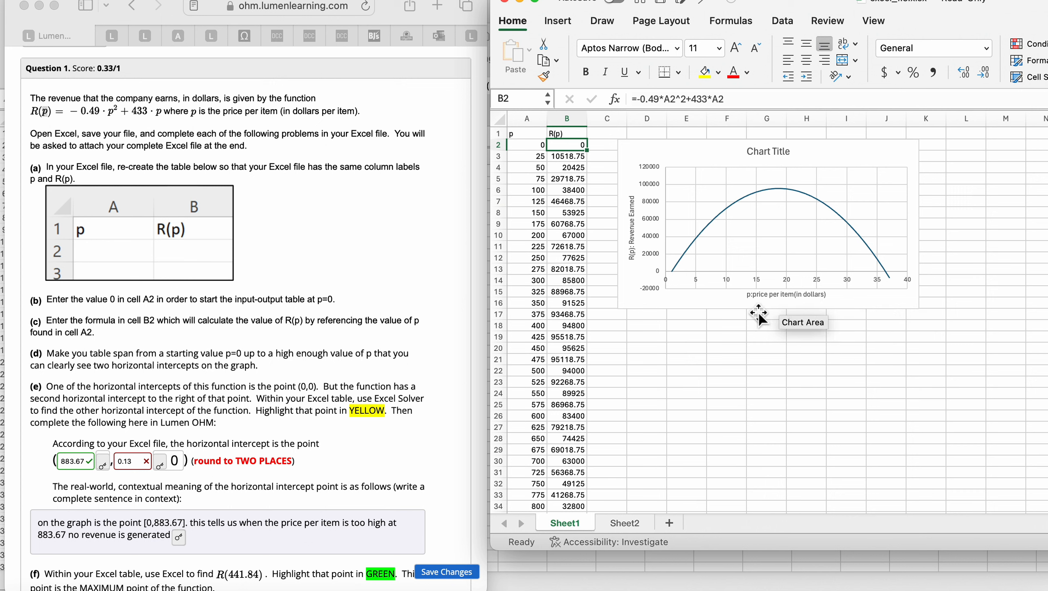
left_click(538, 145)
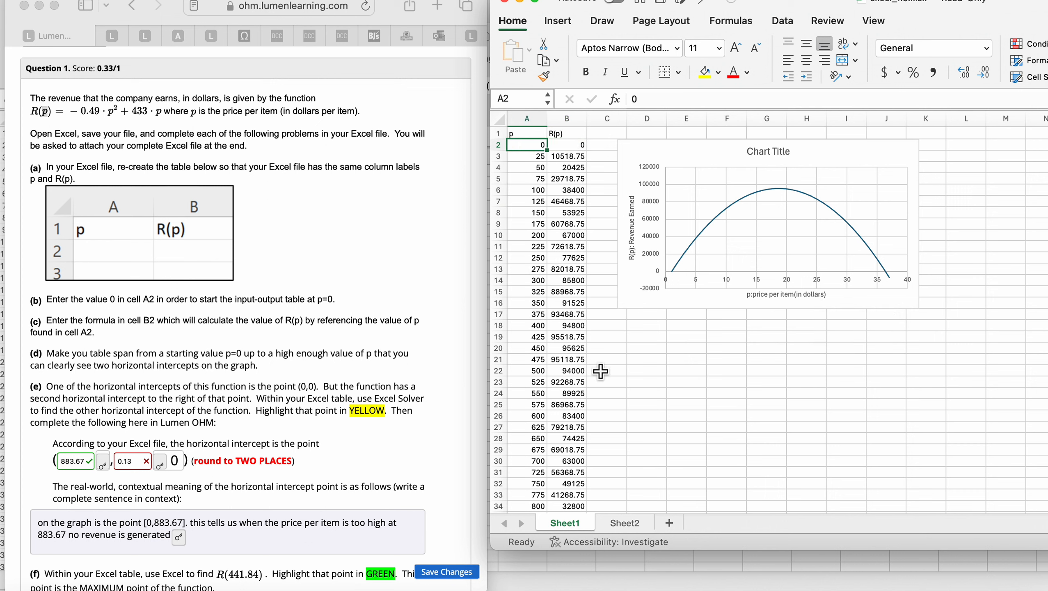
key("Down")
key("Down")
key("Down")
key("Down")
key("Down")
key("Down")
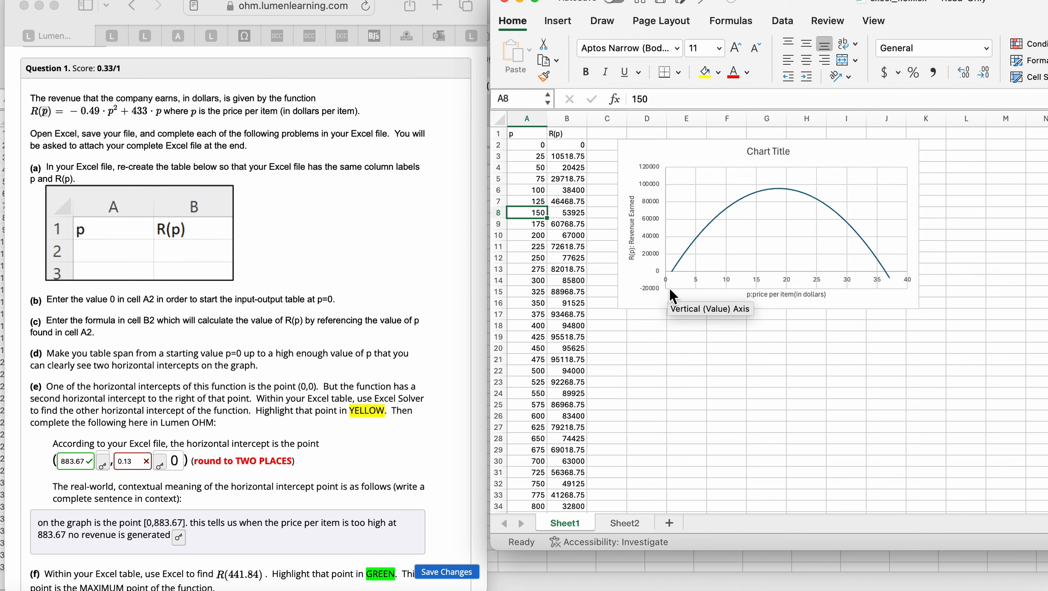
Step: Insert a scatter chart with smooth lines from A1:B38 and place it directly below the existing revenue chart
left_click(529, 138)
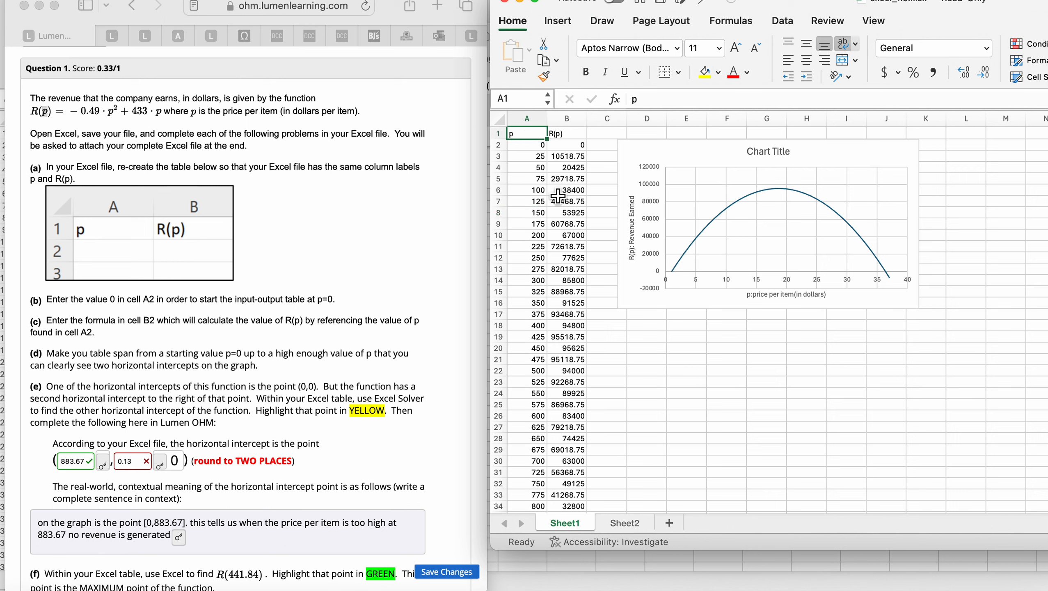
key("shift+Right")
key("shift+Down")
key("shift+Down")
key("shift+Down")
key("shift+Down")
key("shift+Down")
key("shift+Down")
key("shift+Down")
key("shift+Down")
key("shift+Down")
key("shift+Down")
key("shift+Down")
key("shift+Down")
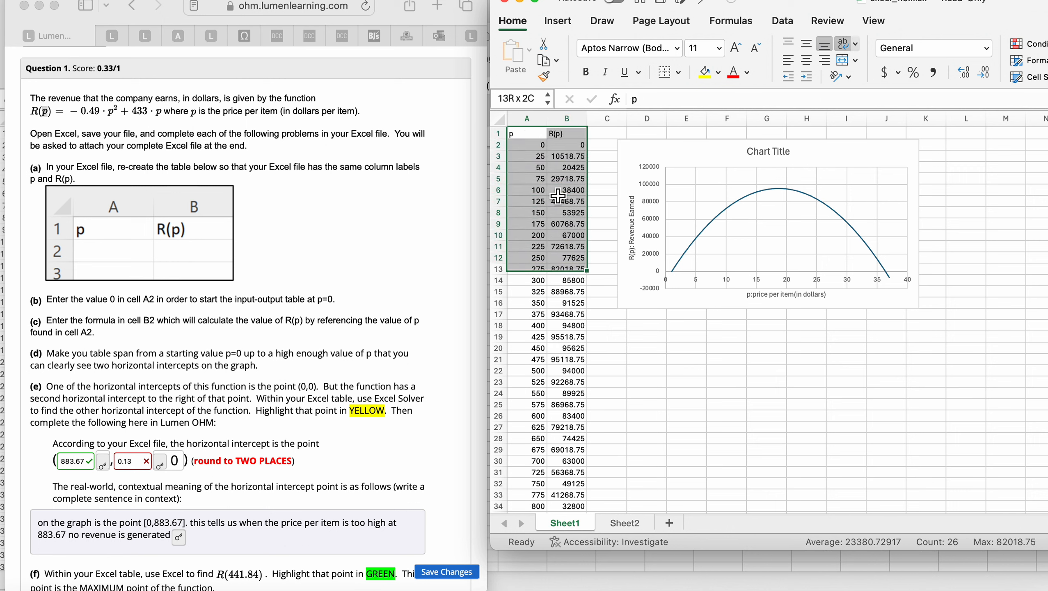
key("shift+Down")
key("shift+Down")
key("shift+Down")
key("shift+Down")
key("shift+Down")
key("shift+Down")
key("shift+Down")
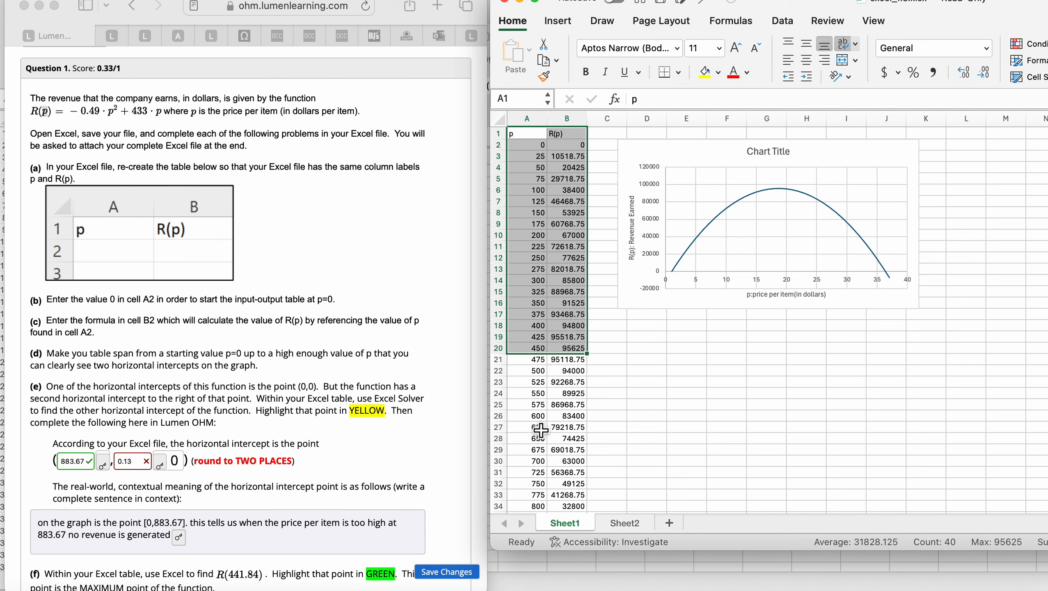
key("shift+Down")
key("shift+Down")
key("shift+Down")
key("shift+Down")
key("shift+Down")
key("shift+Down")
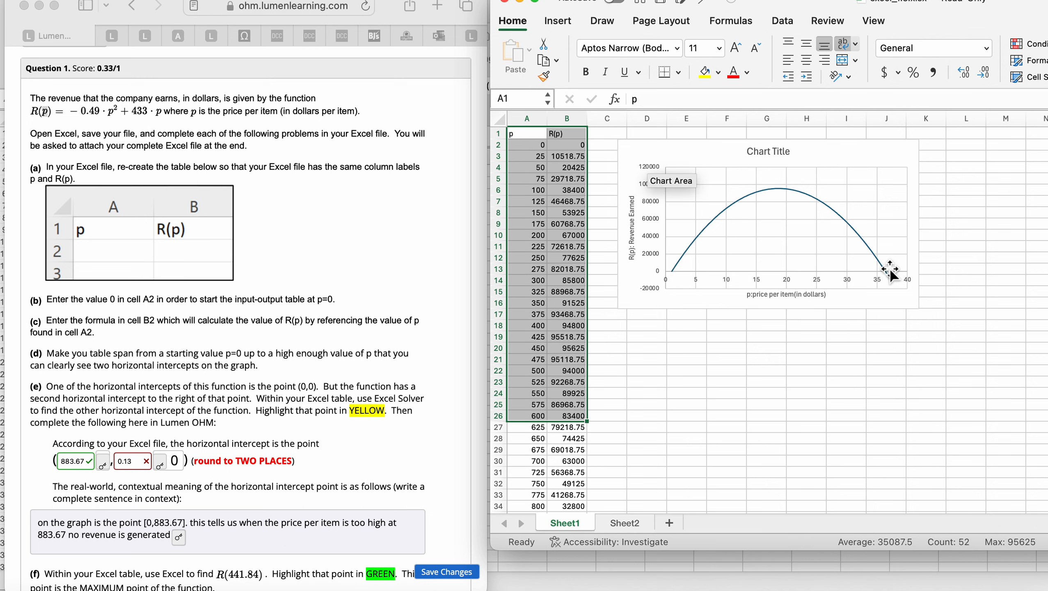
scroll(522, 449, "down", 5)
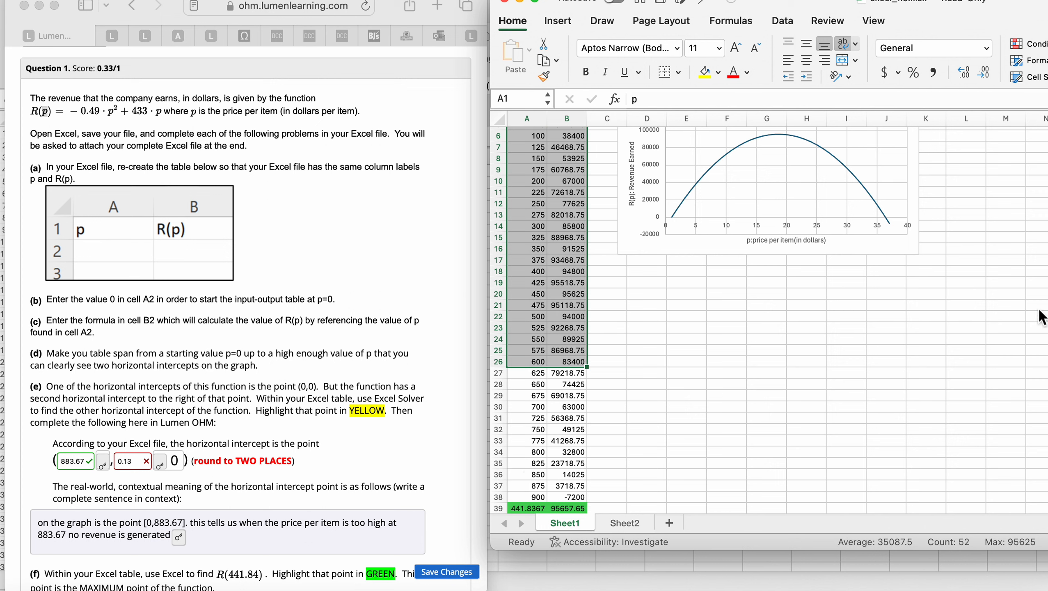
key("shift+Down")
key("shift+Down")
key("shift+Down")
key("shift+Down")
key("shift+Down")
key("shift+Down")
key("shift+Down")
key("shift+Down")
key("shift+Down")
key("shift+Down")
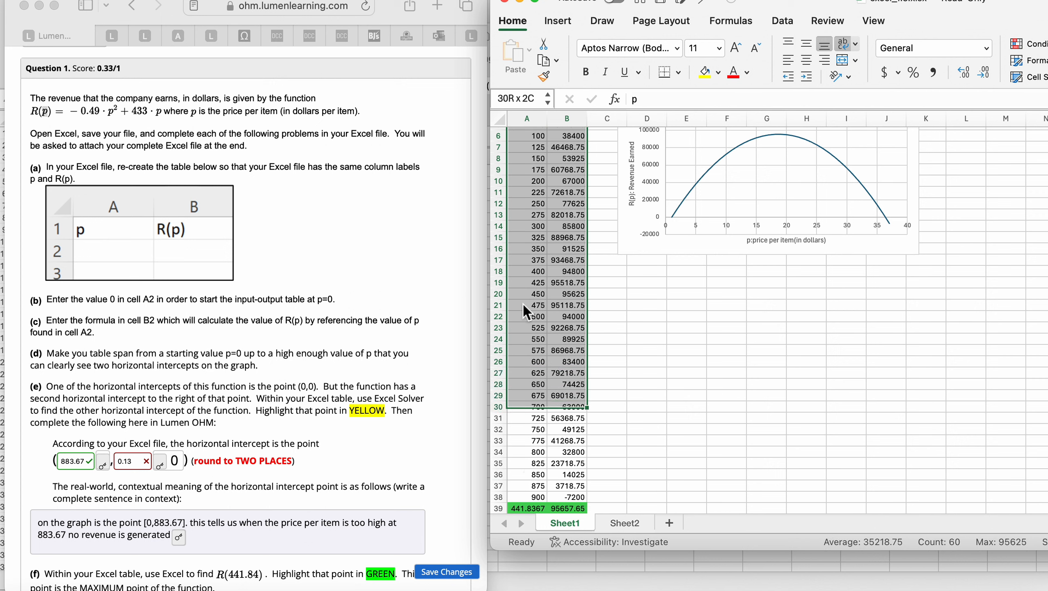
key("shift+Down")
key("shift+Down")
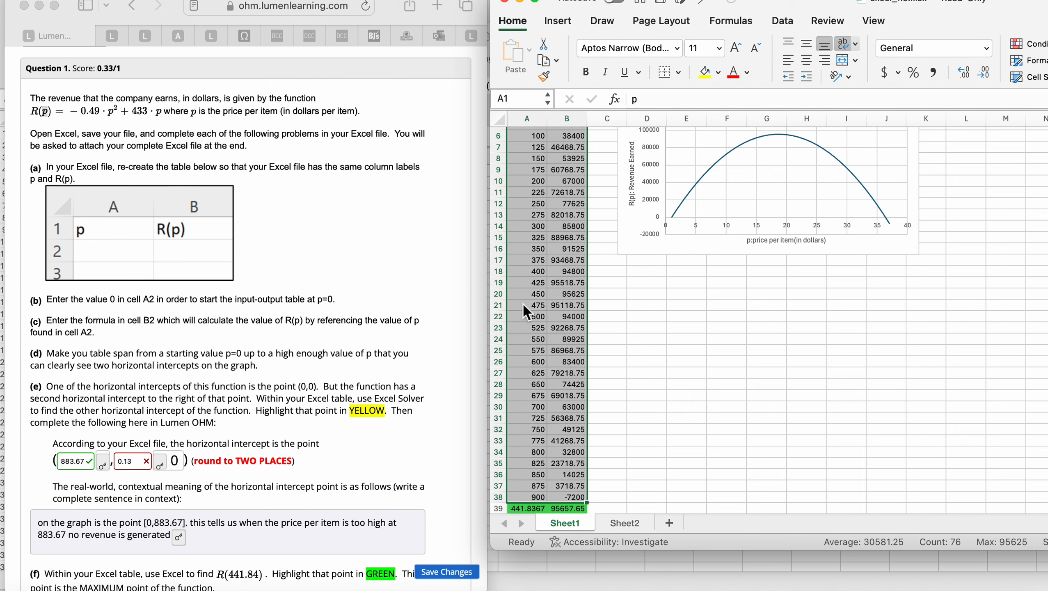
left_click(566, 29)
left_click(872, 71)
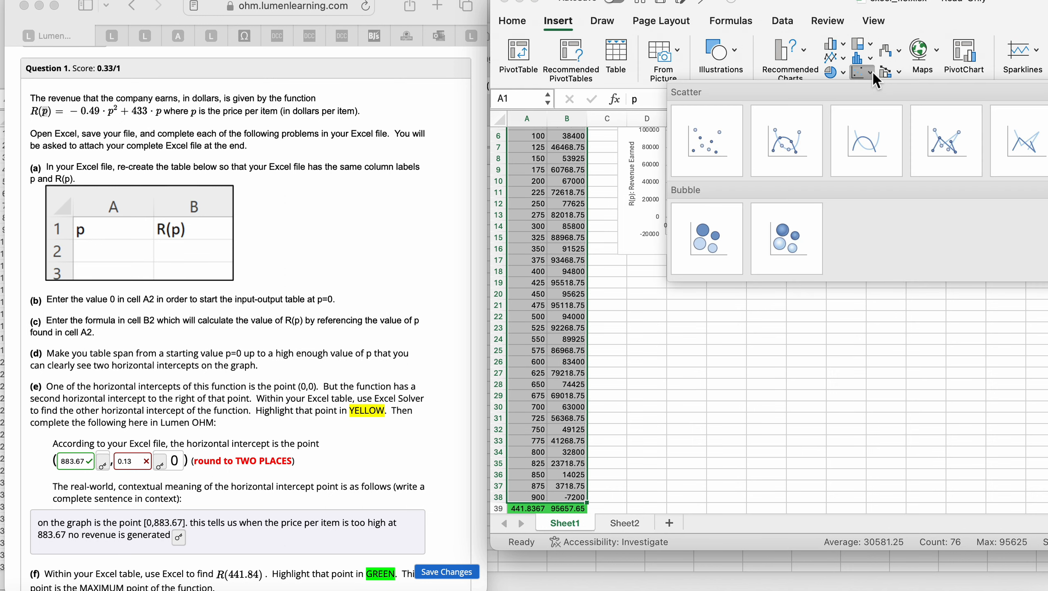
left_click(877, 129)
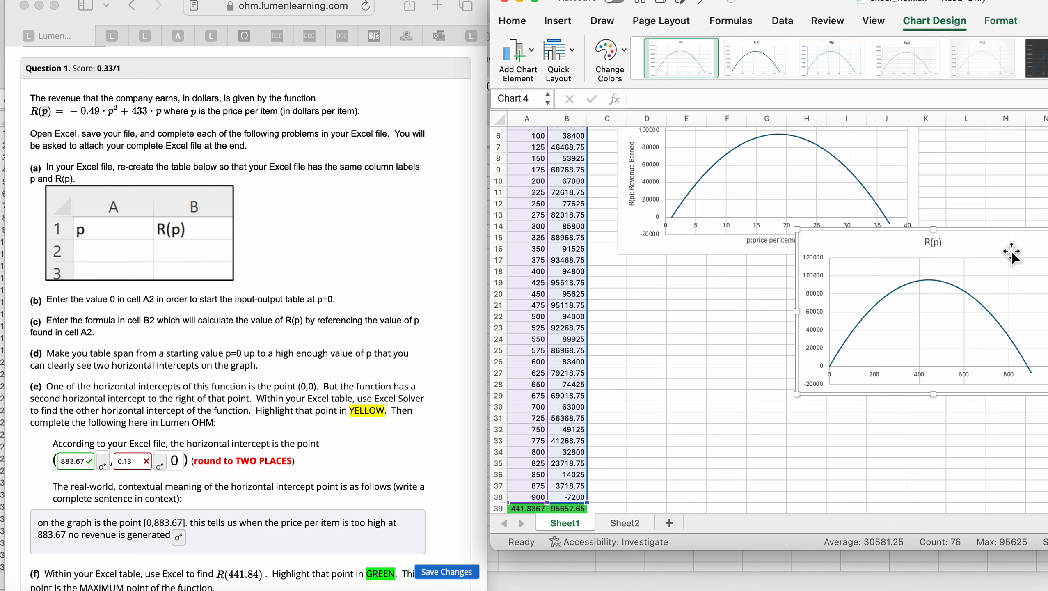
left_click_drag(1009, 251, 859, 278)
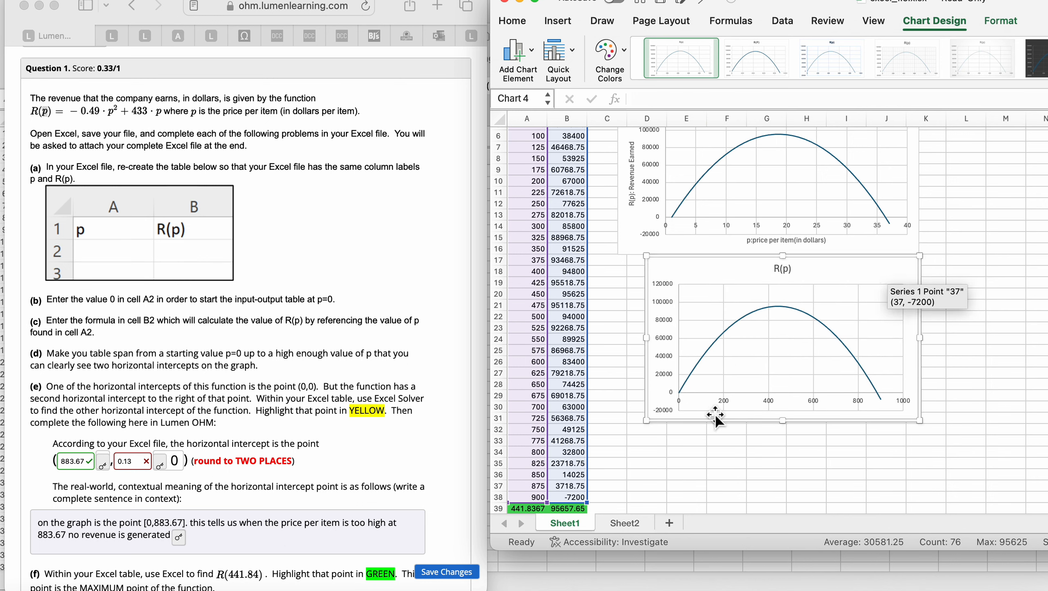
Step: Compare the data series behind the new R(p) chart and the original chart, checking their x-value references and starting points
left_click(680, 394)
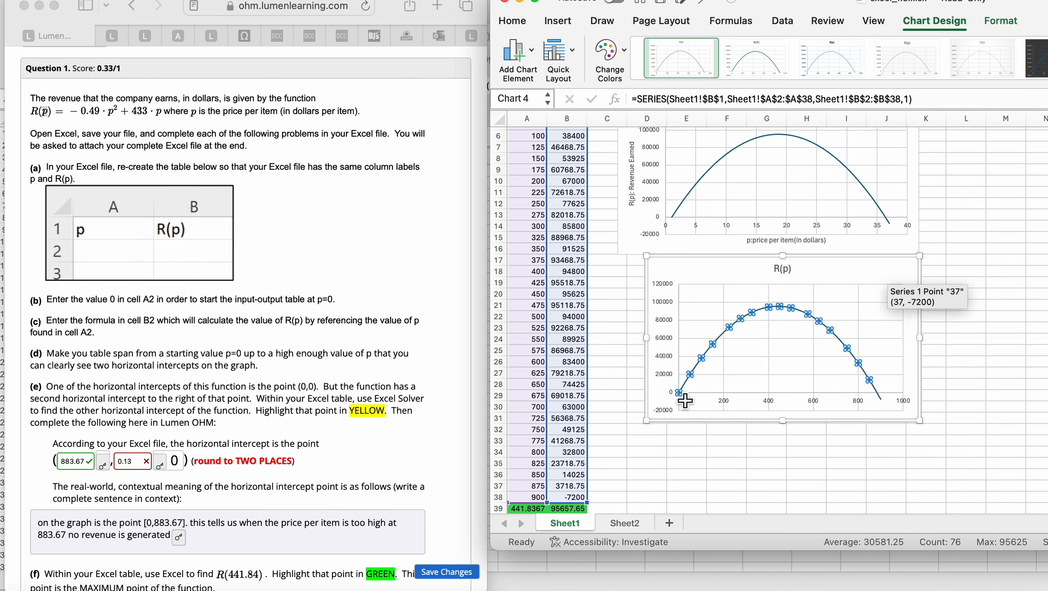
scroll(579, 325, "up", 3)
scroll(578, 325, "down", 1)
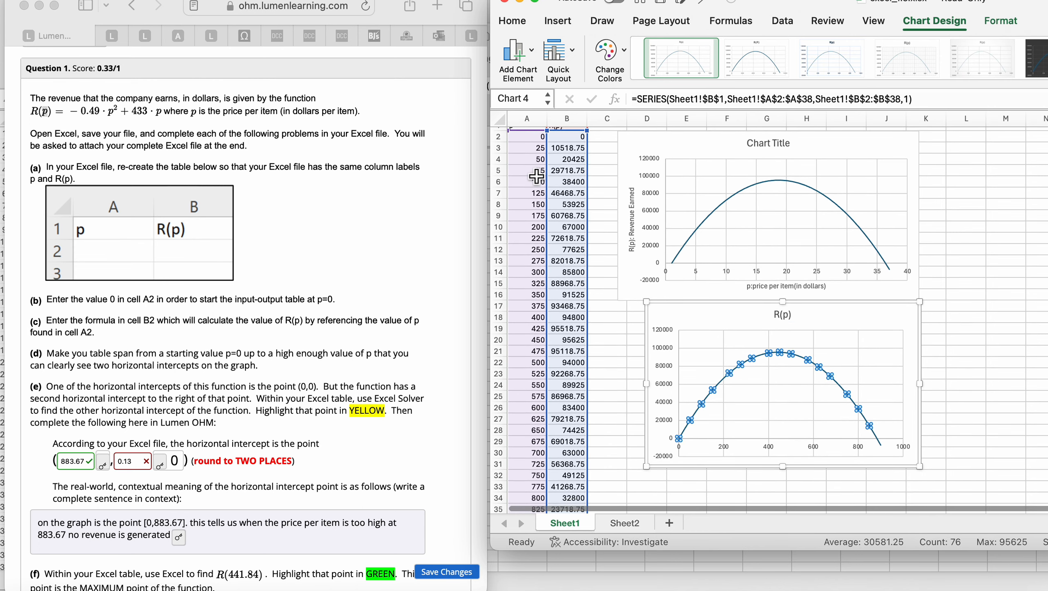
left_click(534, 137)
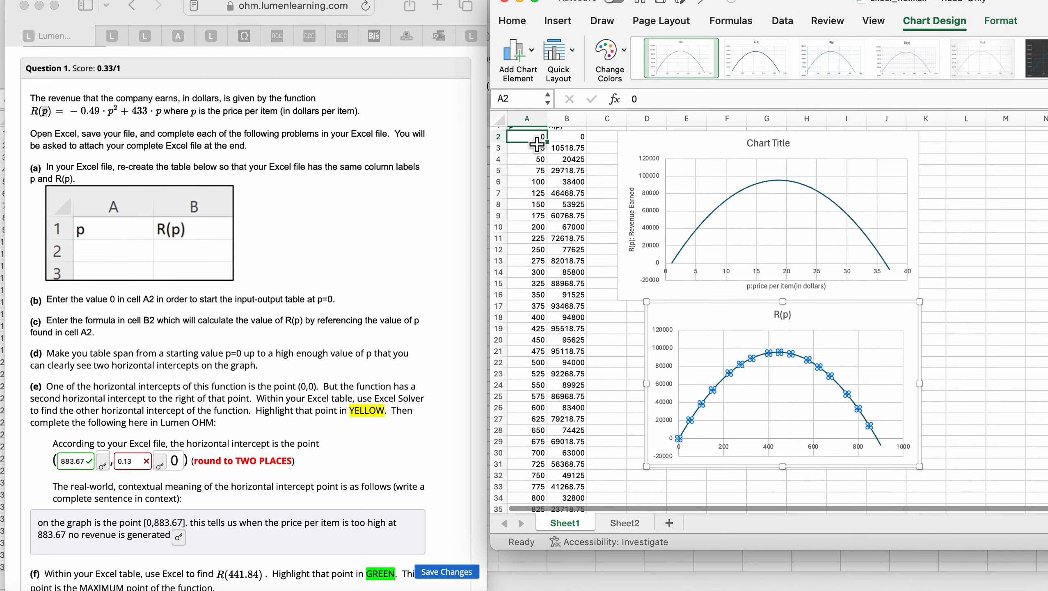
left_click(580, 139)
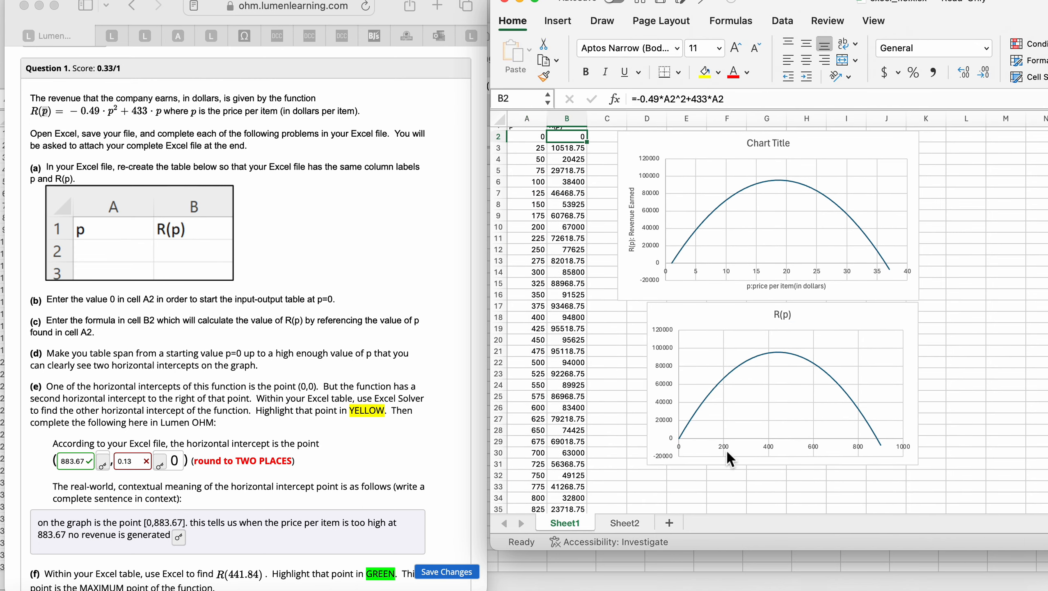
left_click(679, 439)
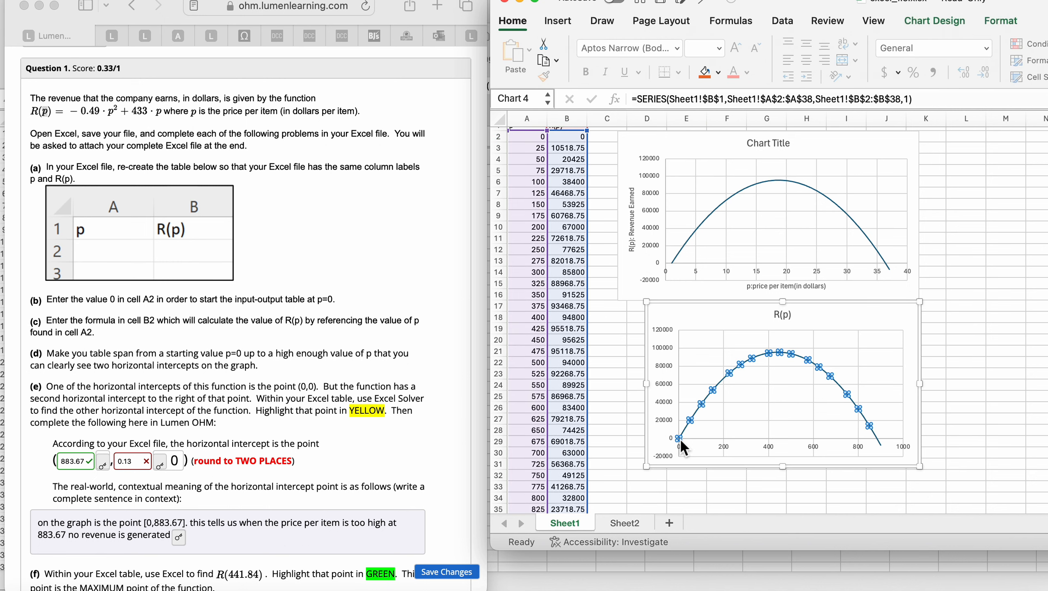
left_click(608, 328)
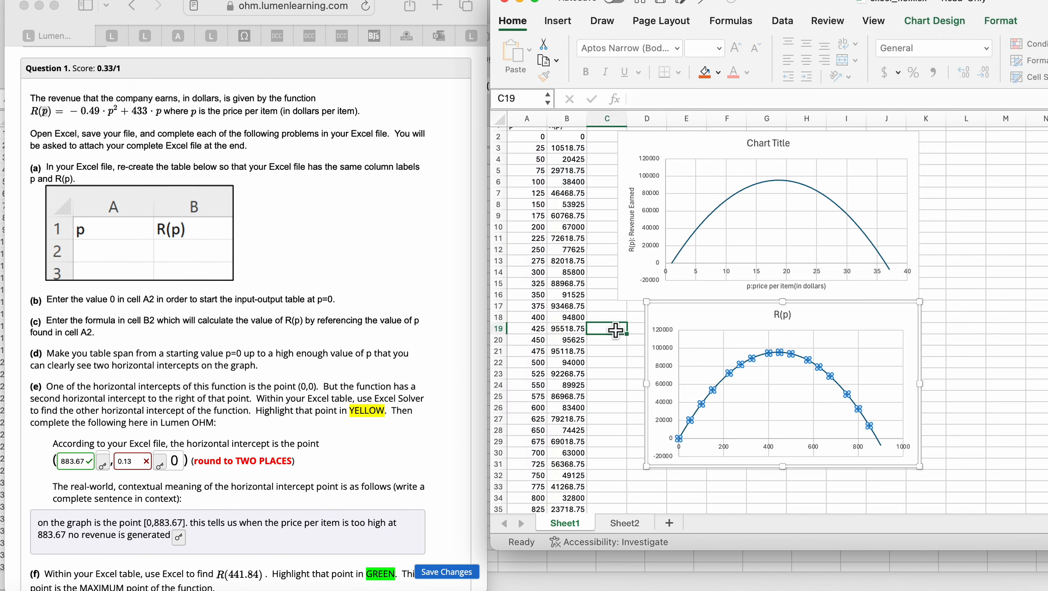
left_click(672, 263)
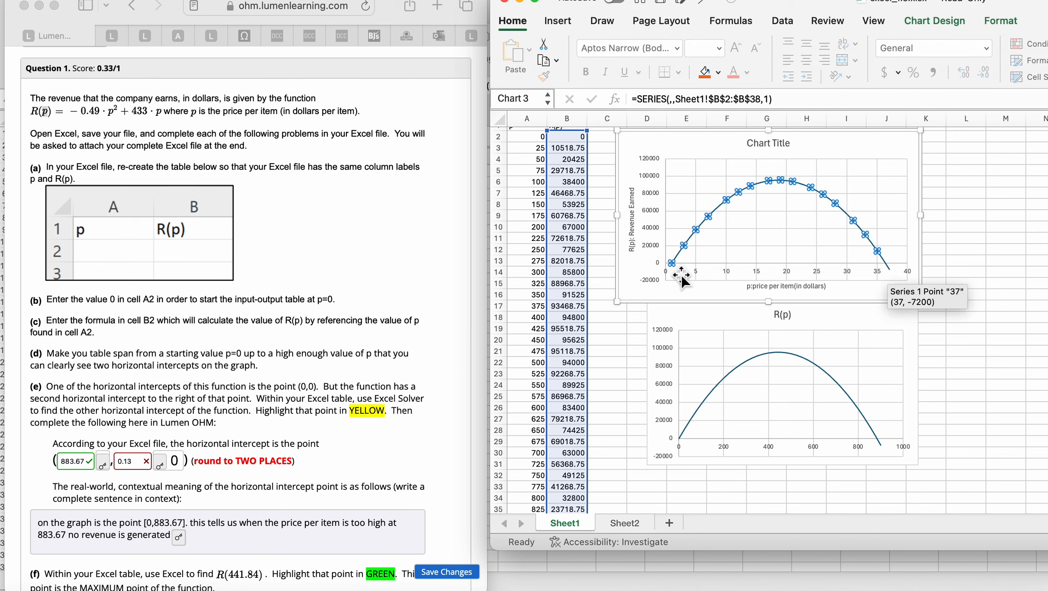
left_click(626, 366)
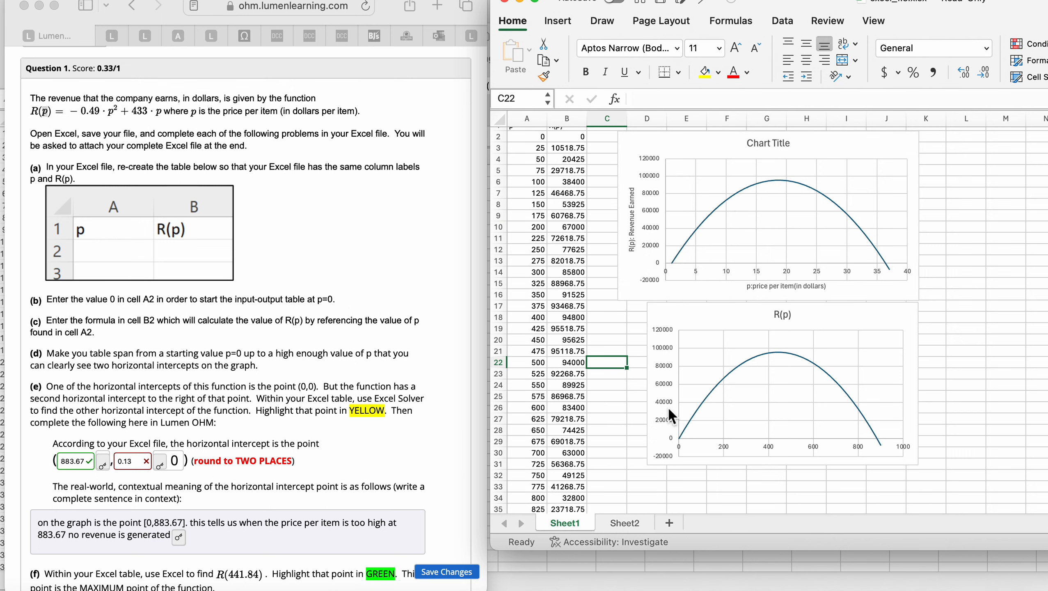
scroll(533, 144, "up", 1)
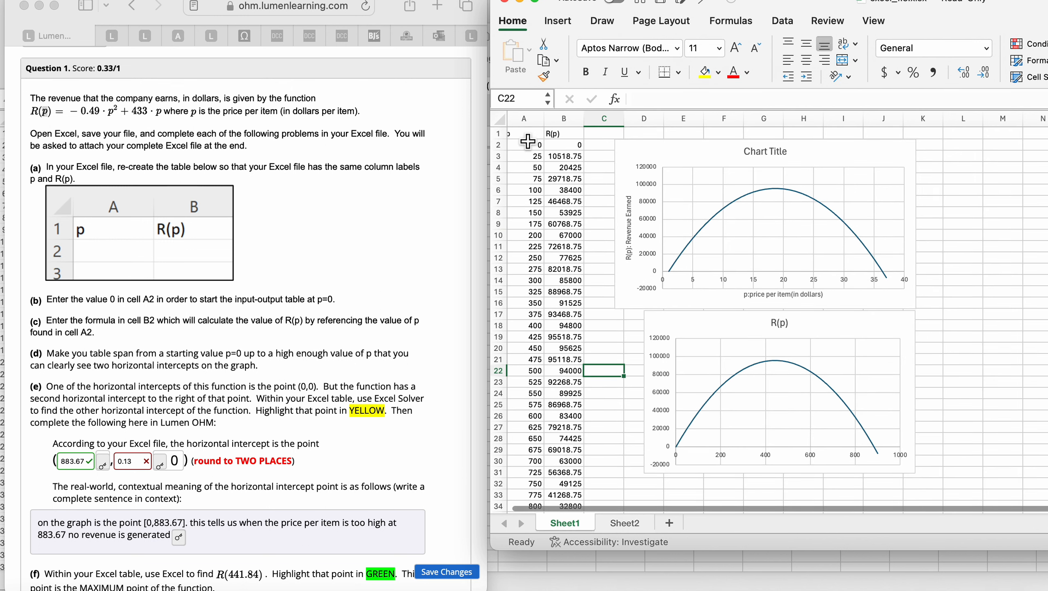
left_click(527, 139)
key("shift+Right")
key("shift+Down")
key("shift+Down")
key("shift+Down")
key("shift+Down")
key("shift+Down")
key("shift+Down")
key("shift+Down")
key("shift+Down")
key("shift+Down")
key("shift+Down")
key("shift+Down")
key("shift+Down")
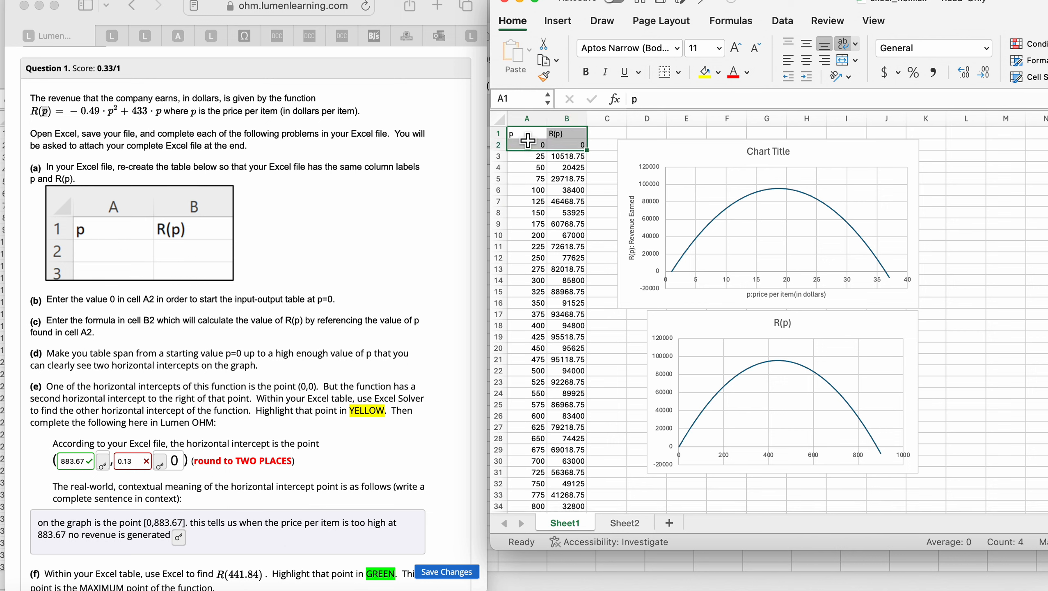
key("shift+Down")
key("shift+Down")
key("shift+Down")
key("shift+Down")
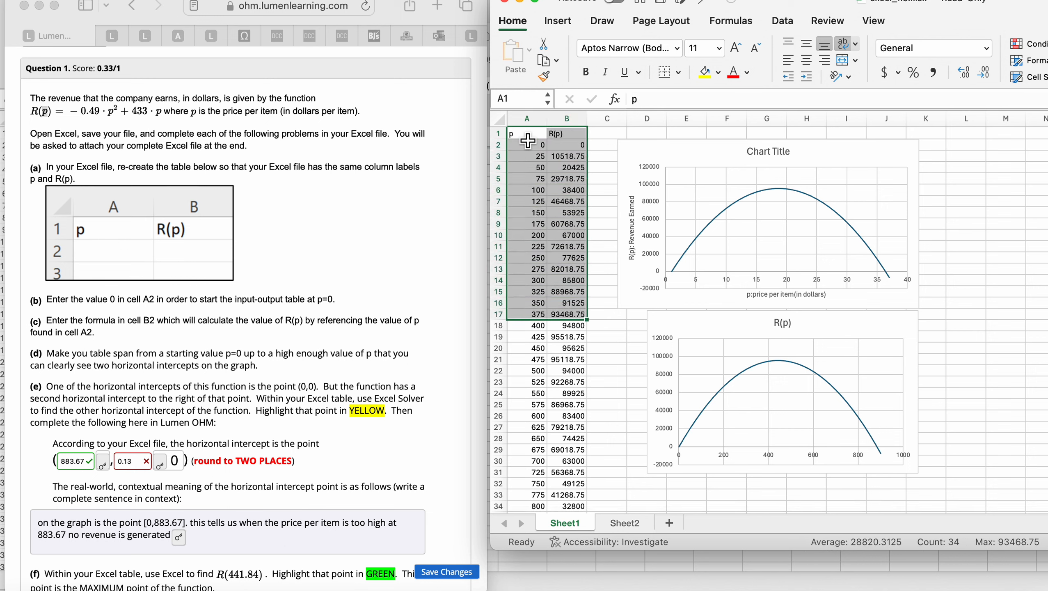
left_click(626, 382)
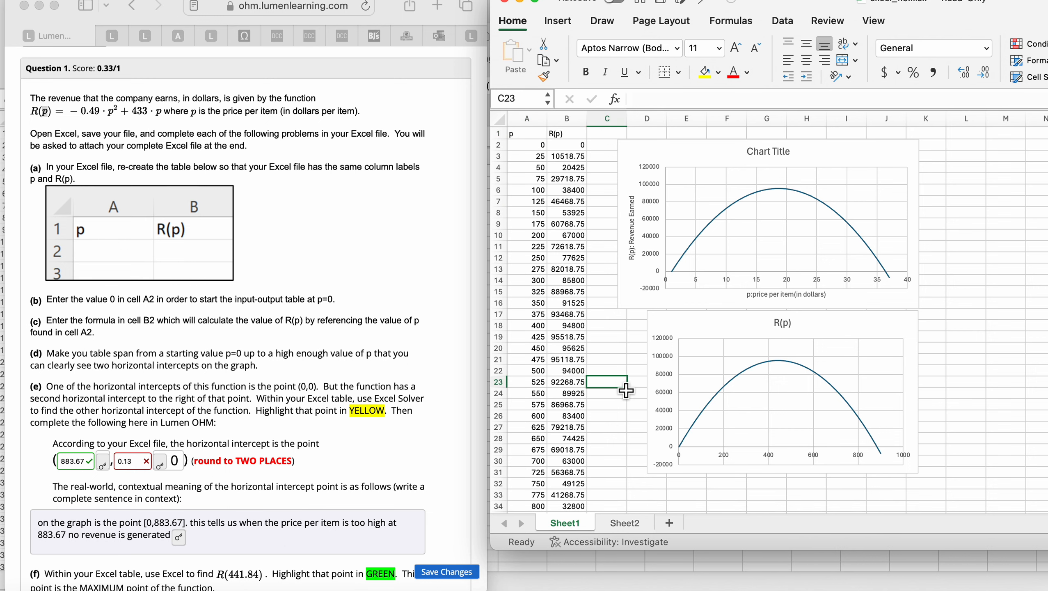
Step: Inspect the source ranges of the curve in the new R(p) chart
scroll(626, 390, "down", 2)
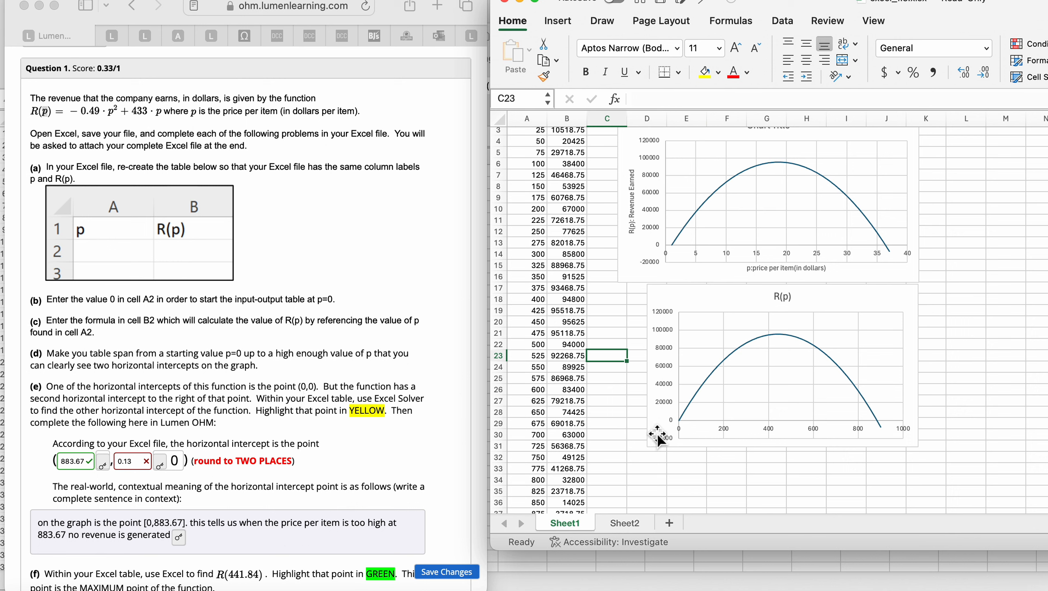
left_click(680, 420)
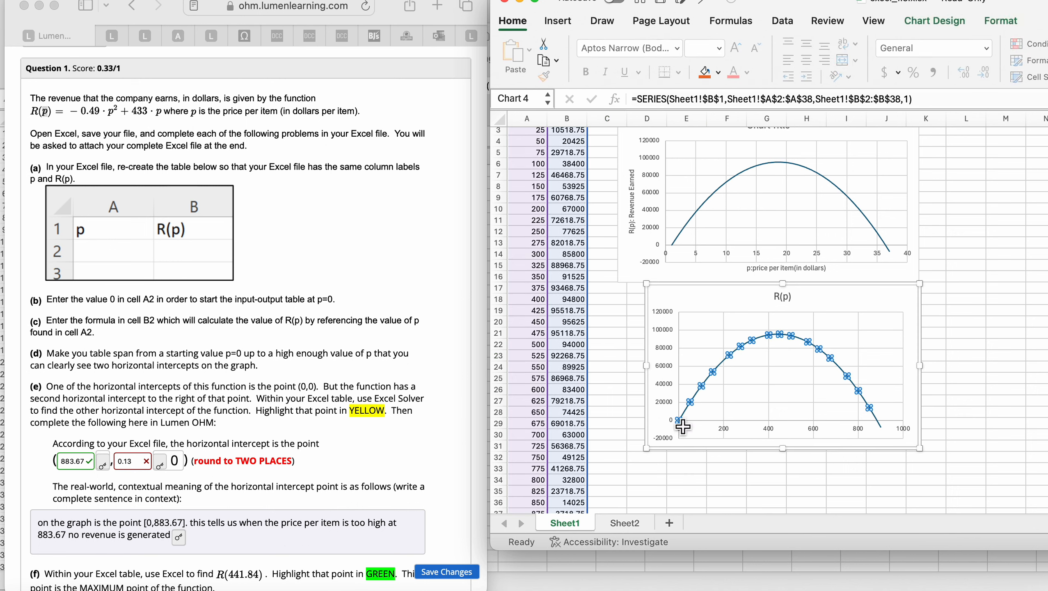
Step: Read part (e) on the second horizontal intercept and inspect the end of the new R(p) curve near the horizontal axis
left_click(261, 397)
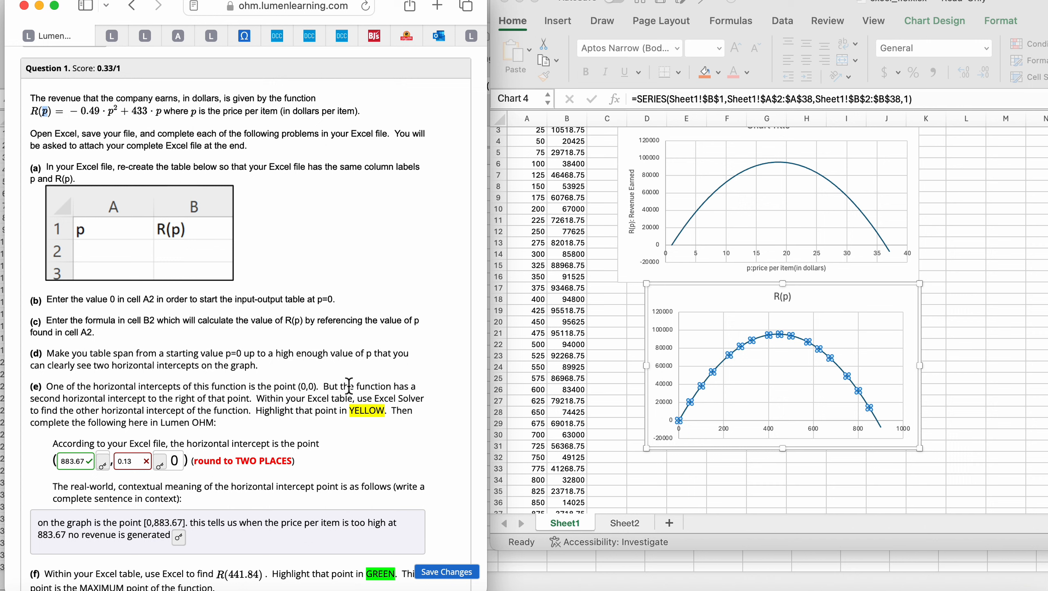
left_click_drag(326, 386, 334, 403)
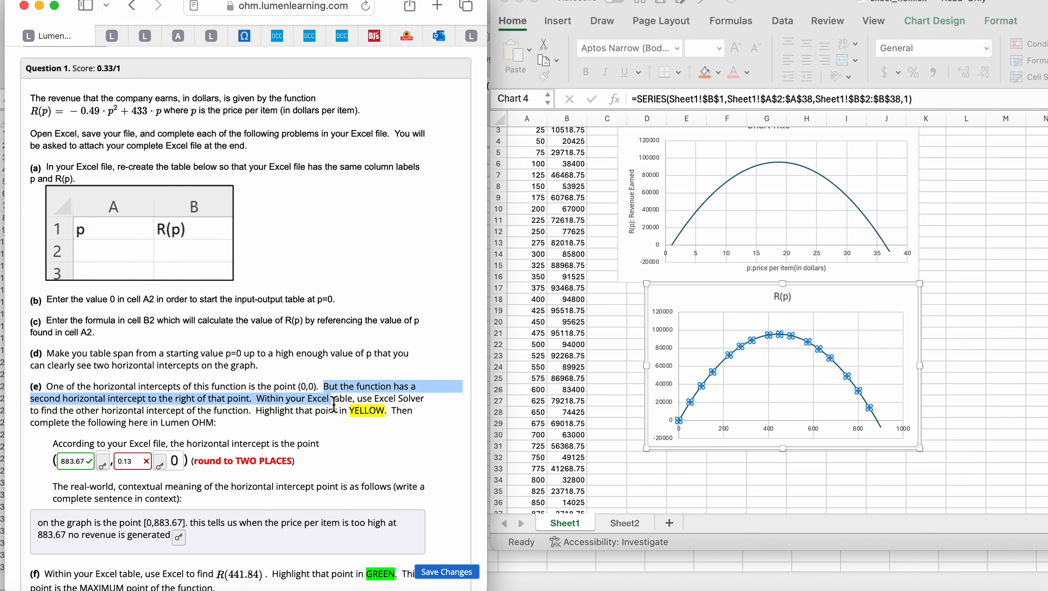
left_click(879, 422)
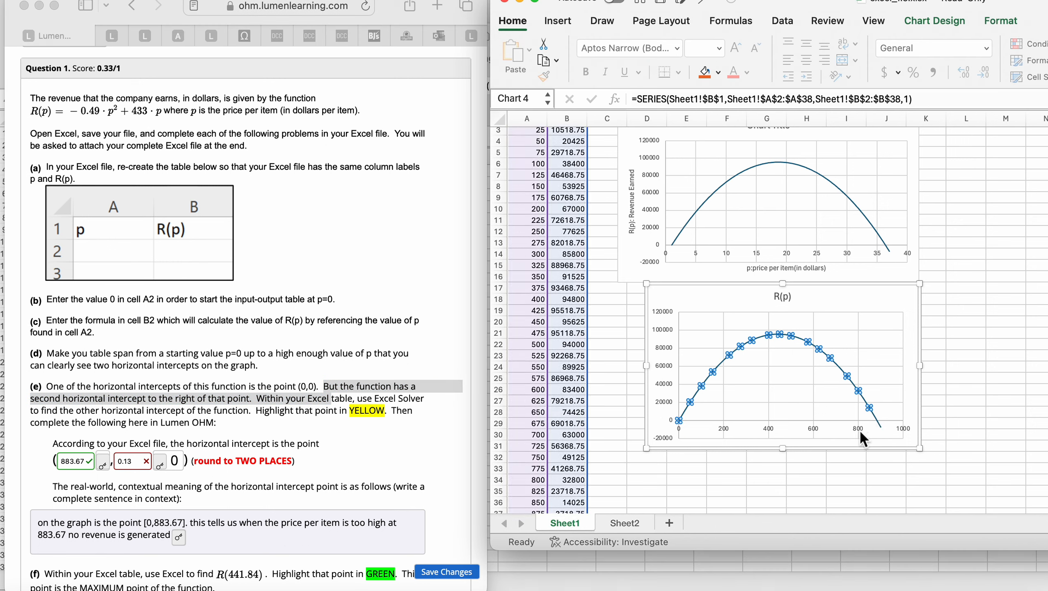
left_click(562, 311)
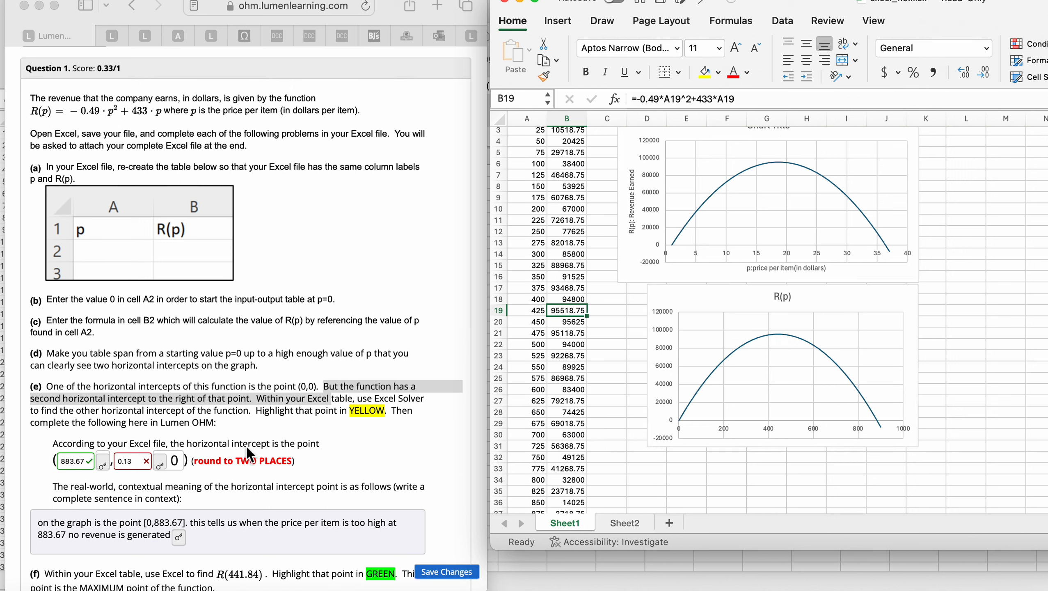
left_click(878, 421)
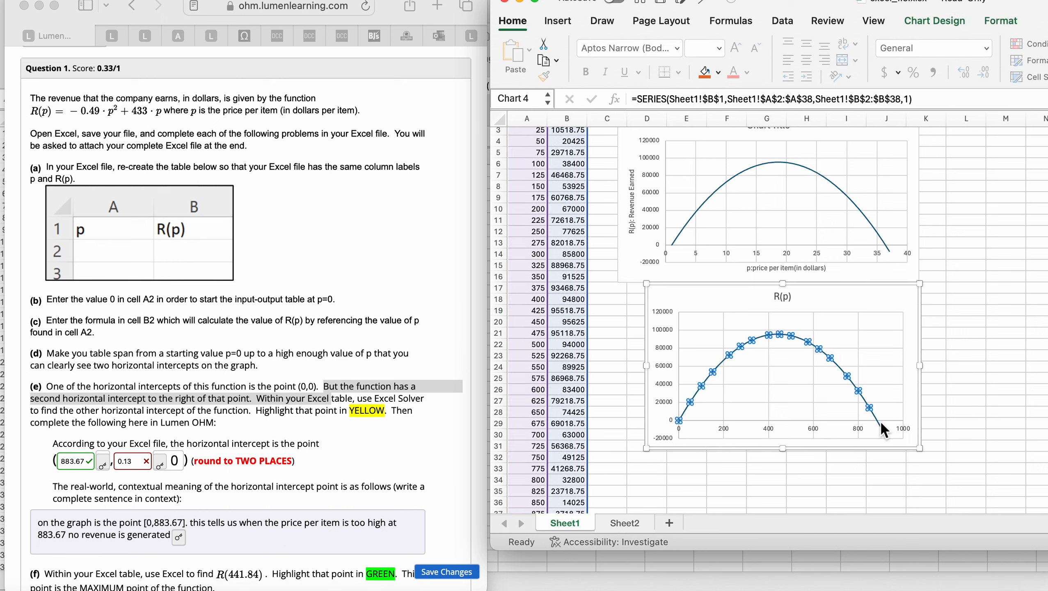
mouse_move(881, 426)
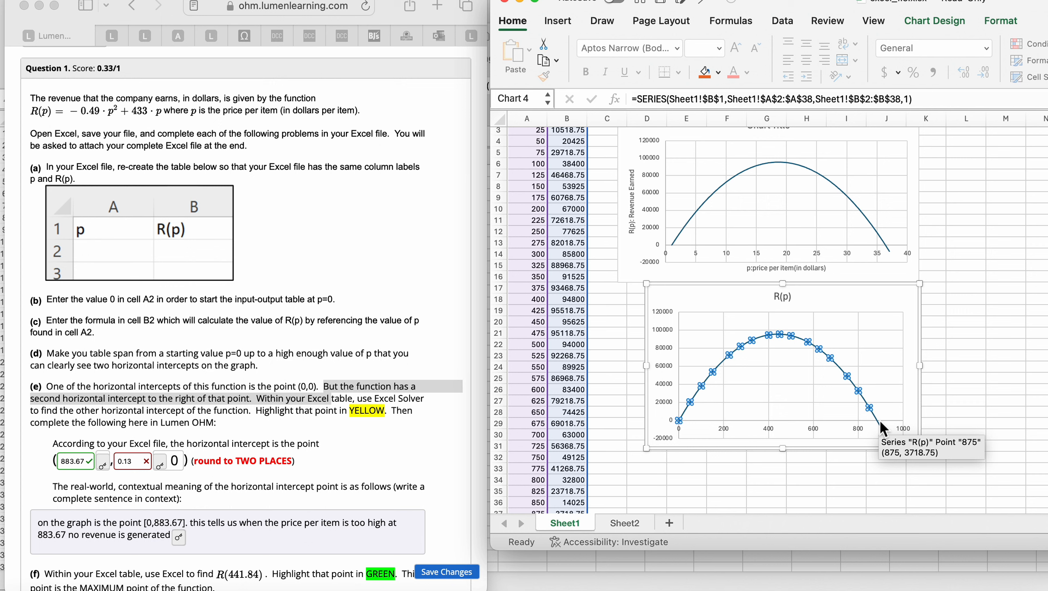
Step: Go down the p and R(p) columns to the end of the table, looking for where the revenue nears zero
left_click(575, 267)
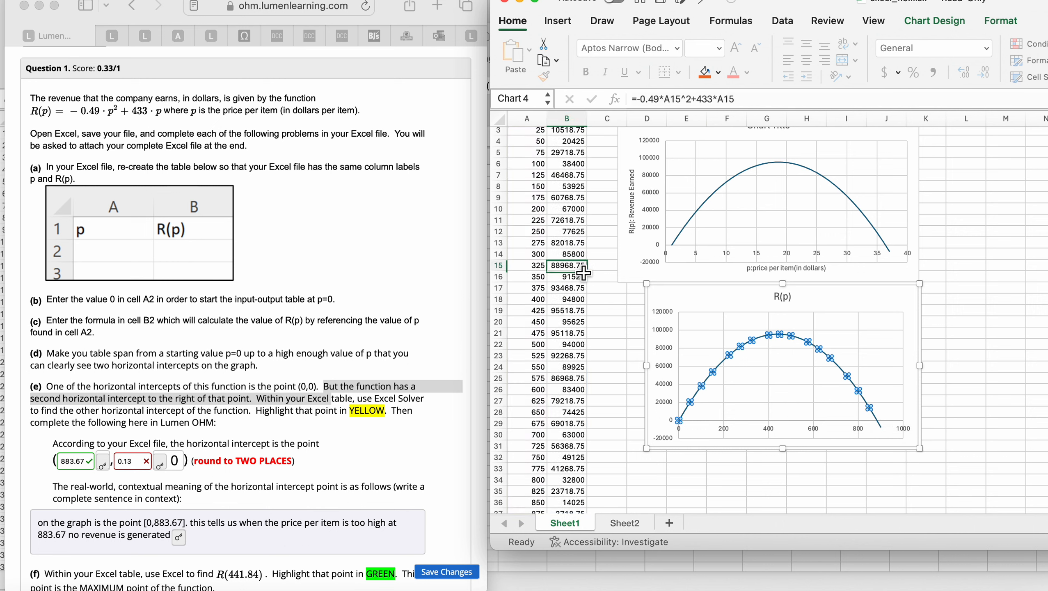
key("Down")
key("Down")
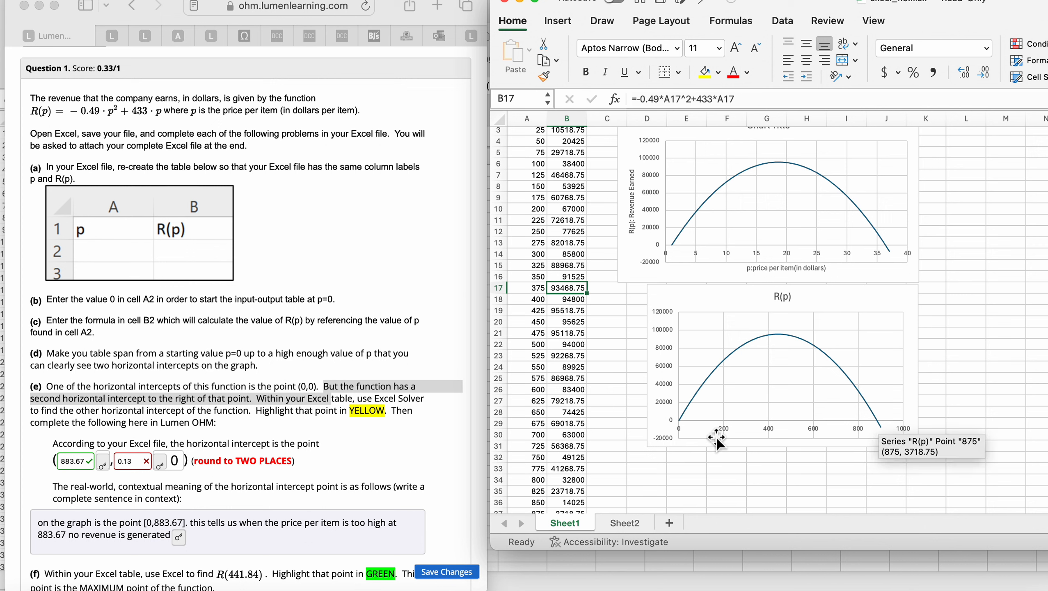
left_click(538, 344)
key("Down")
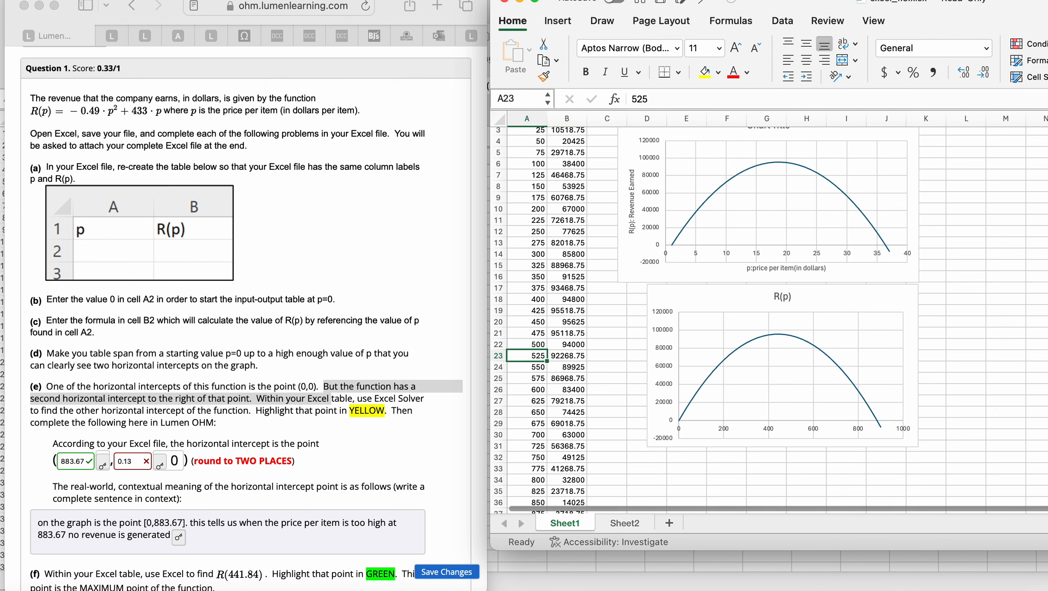
key("Down")
key("Down")
key("Down")
key("Down")
key("Down")
key("Down")
key("Down")
key("Right")
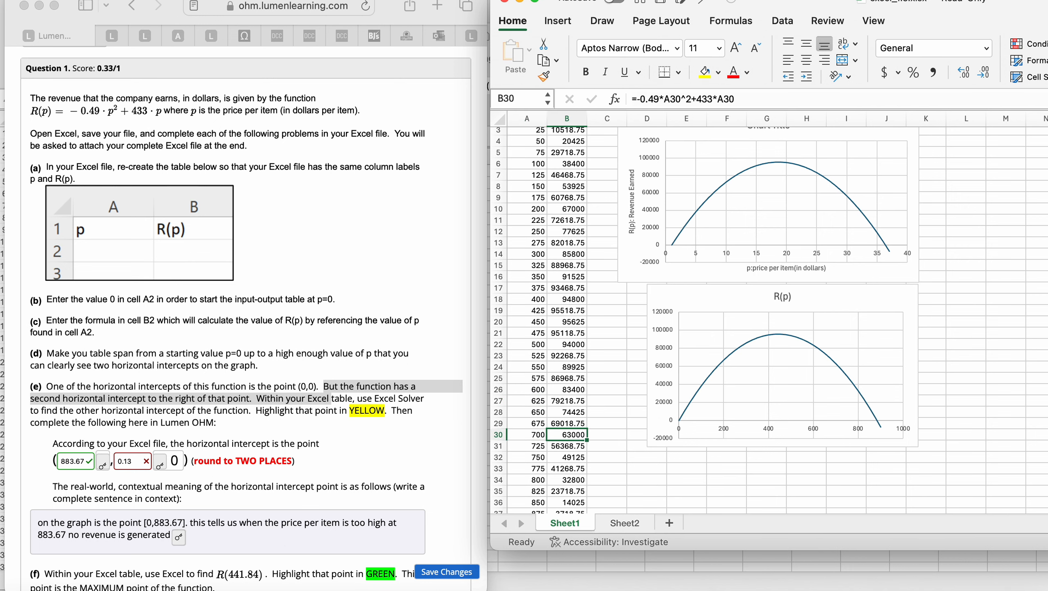
key("Down")
key("Down")
key("Down")
key("Down")
key("Down")
key("Down")
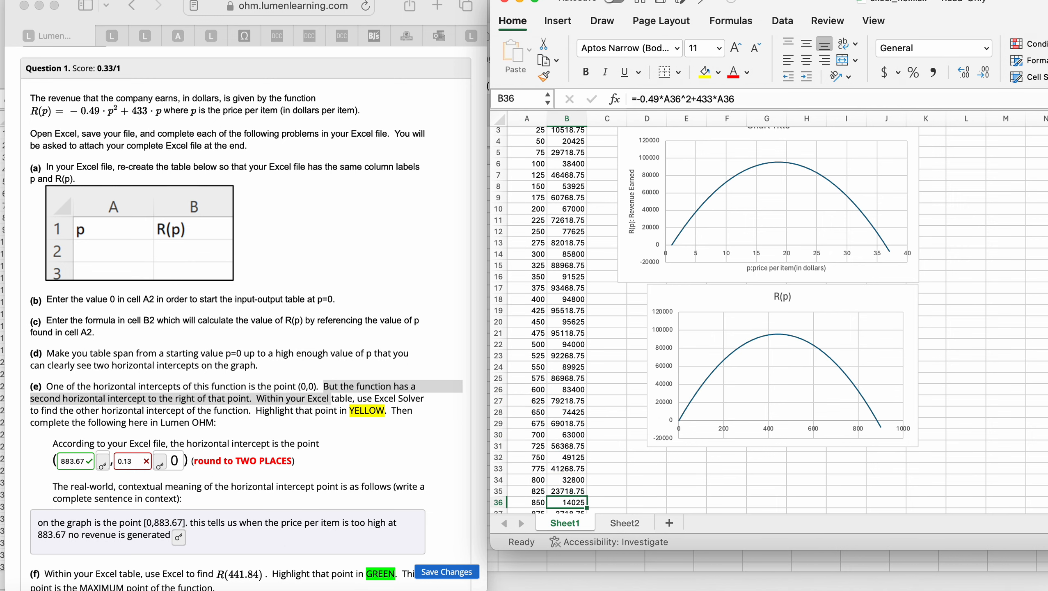
key("Down")
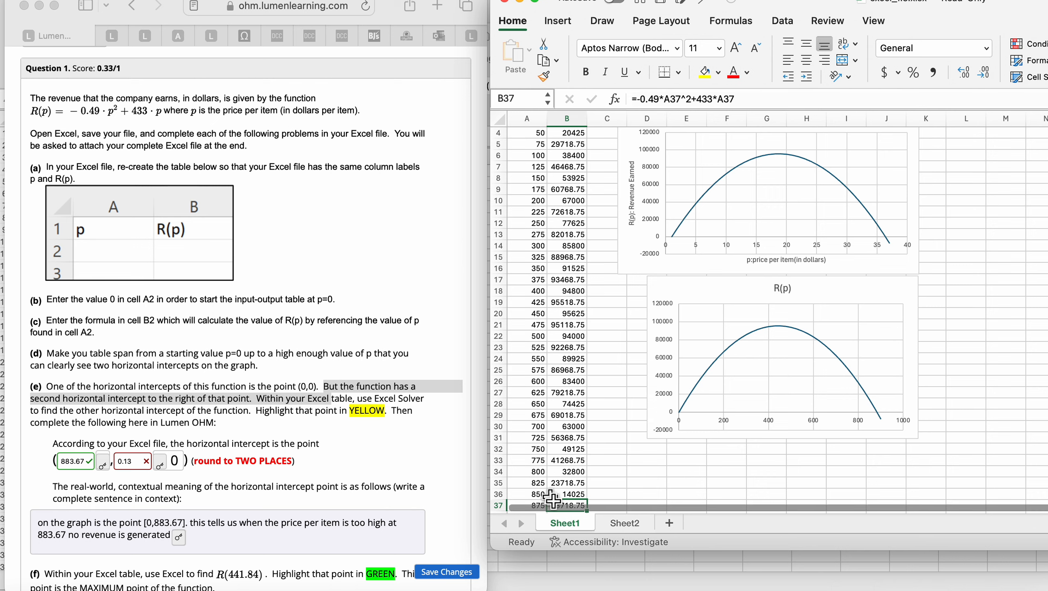
left_click(577, 484)
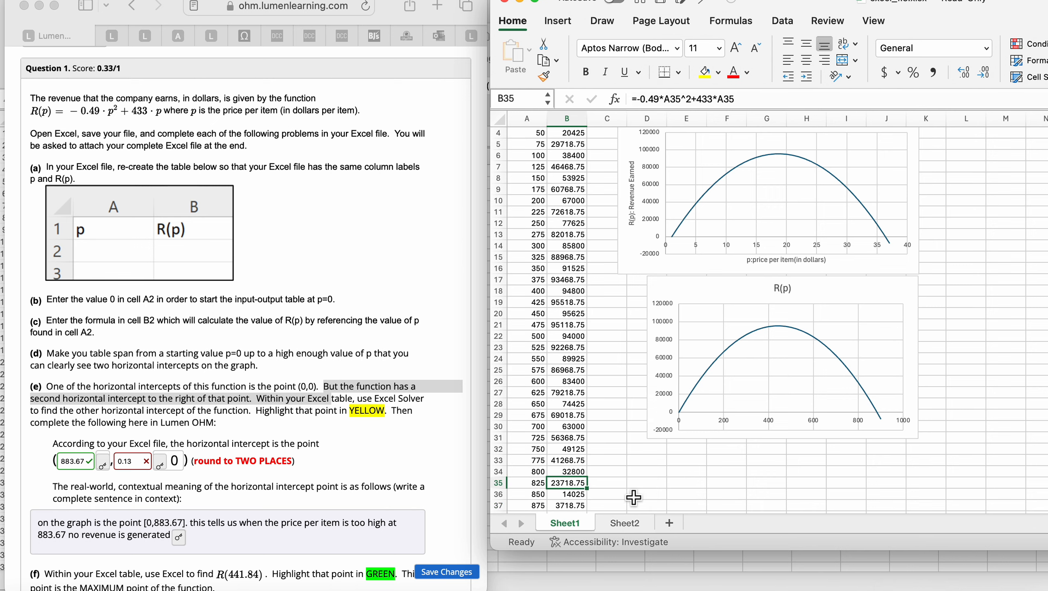
scroll(1013, 504, "down", 5)
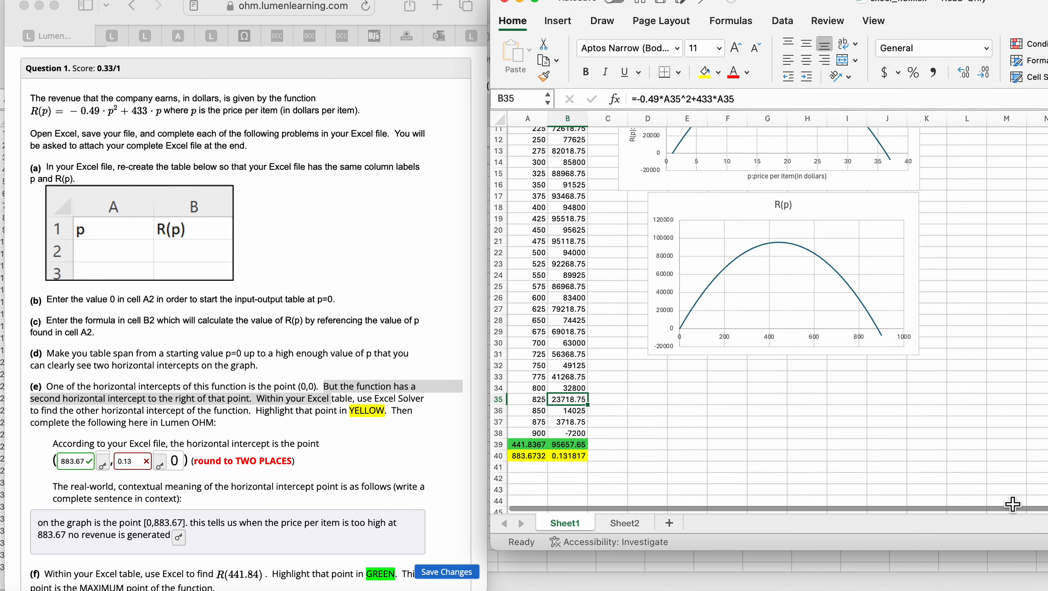
Step: Compare the p and R(p) values in rows 37 and 38 to locate the second horizontal intercept
key("Down")
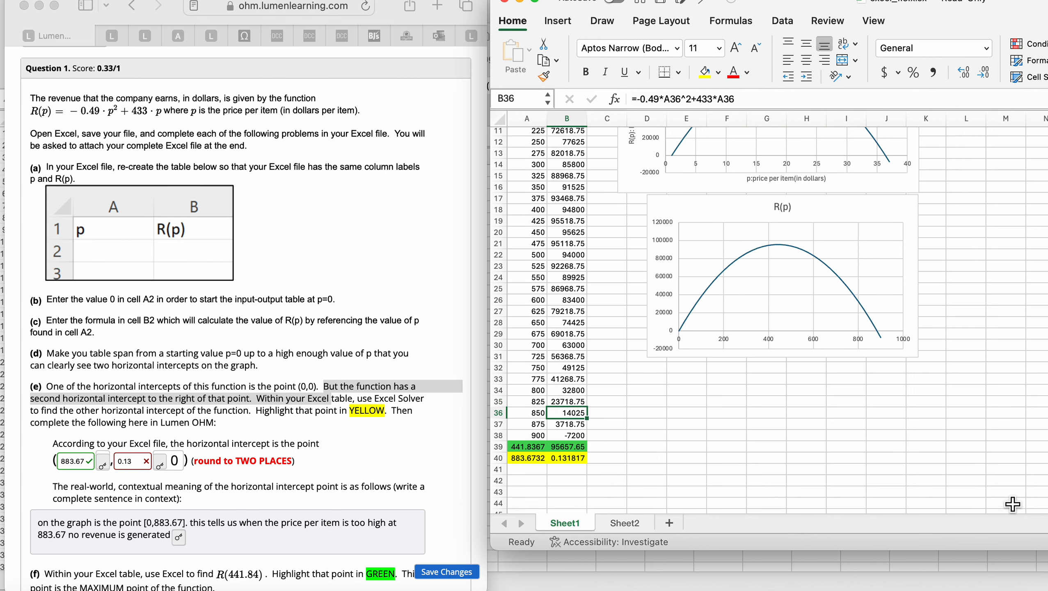
key("Down")
key("Left")
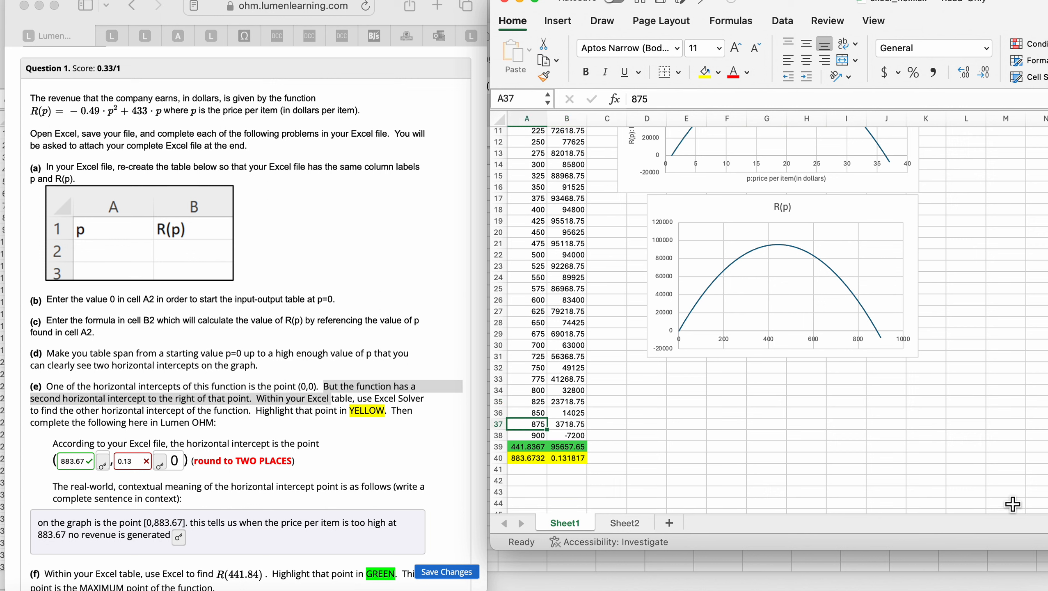
key("Down")
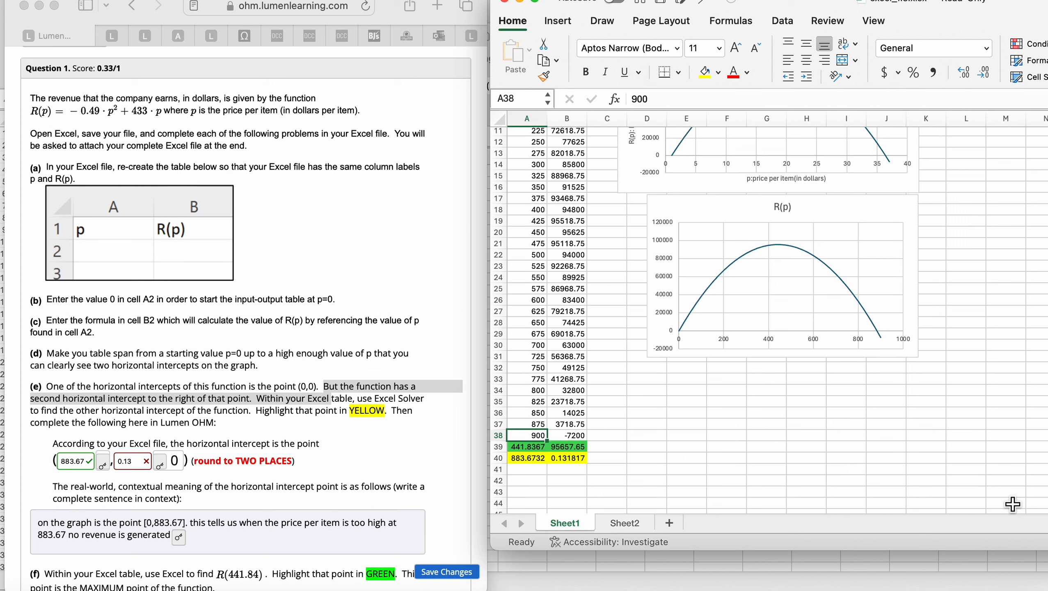
key("Up")
key("Right")
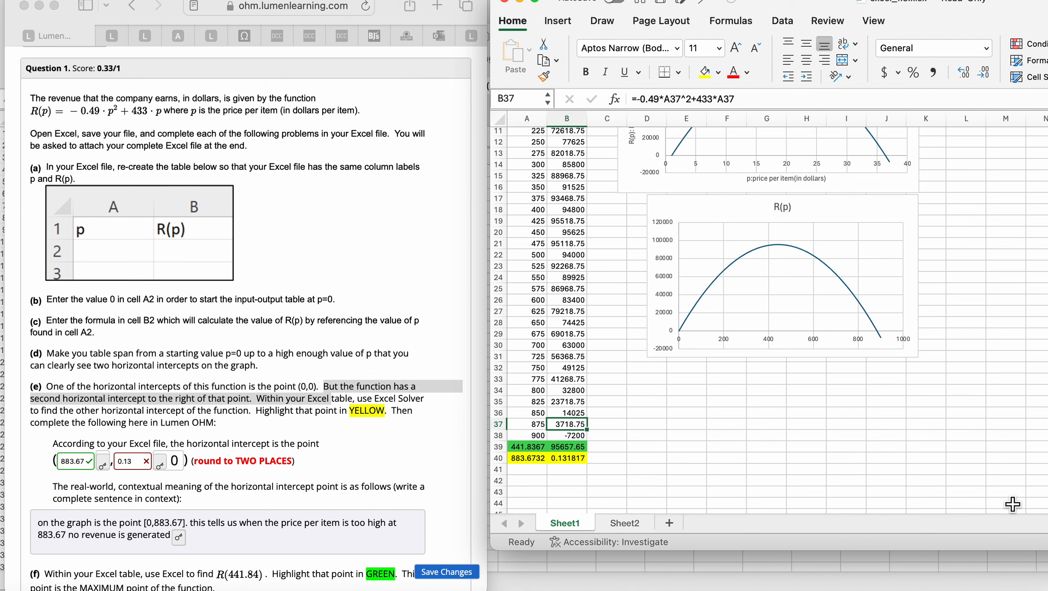
key("Down")
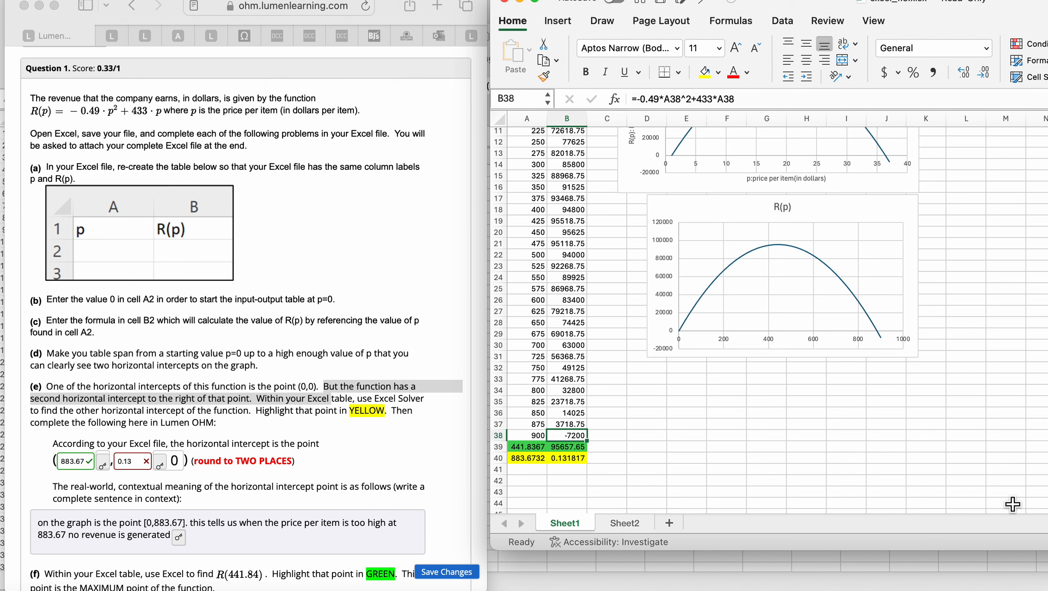
key("Up")
key("Left")
key("Down")
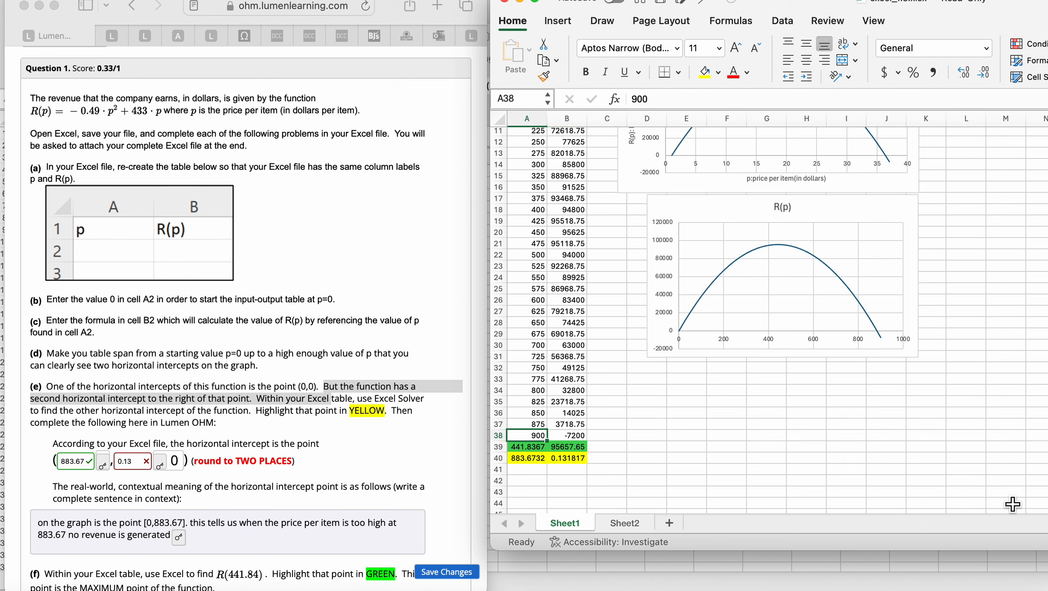
key("Up")
key("Down")
key("Up")
key("Right")
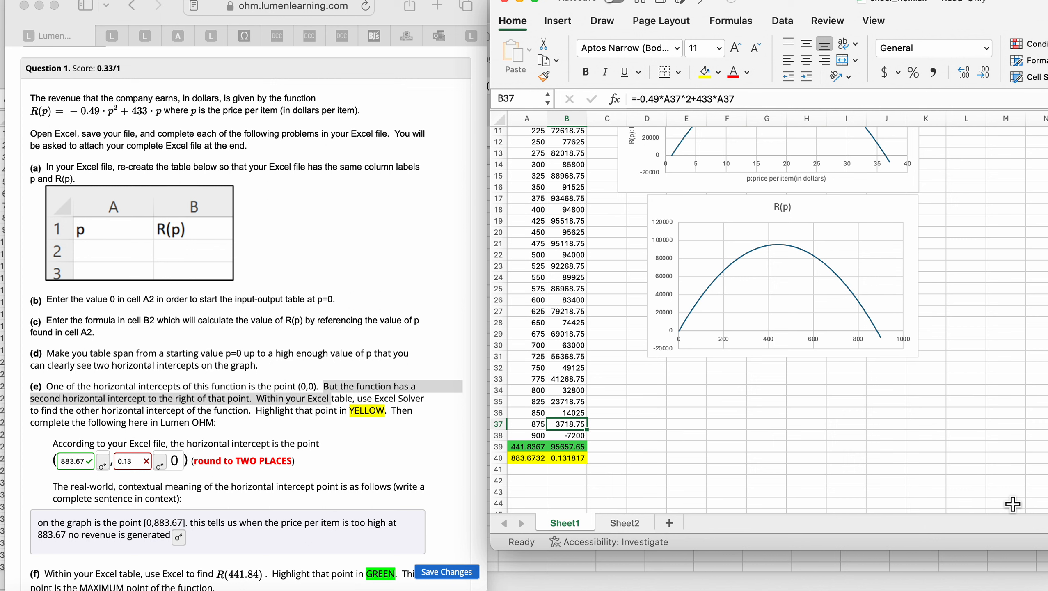
key("Down")
key("Up")
key("Down")
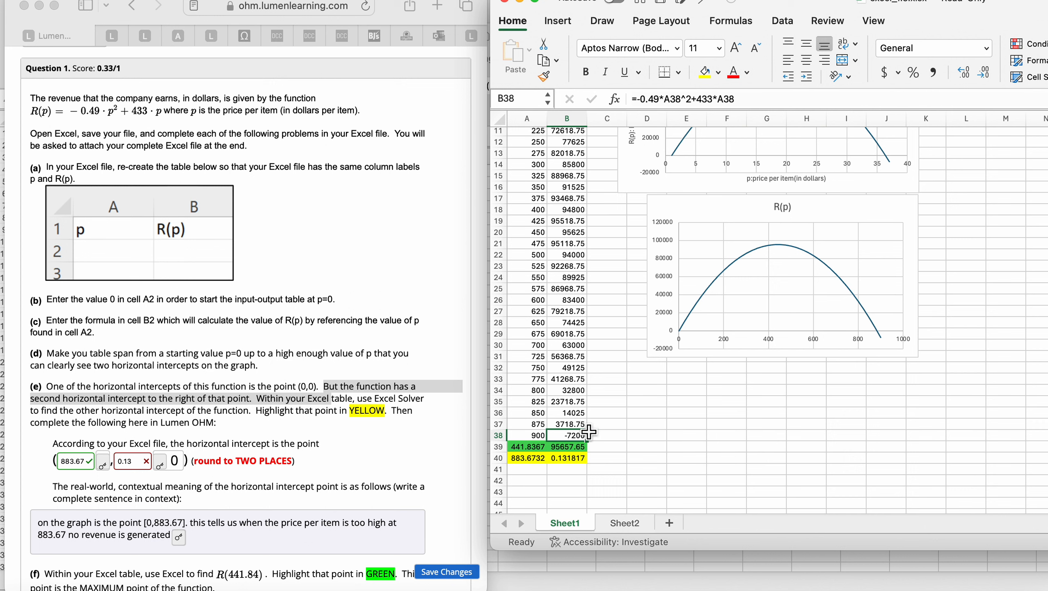
key("Up")
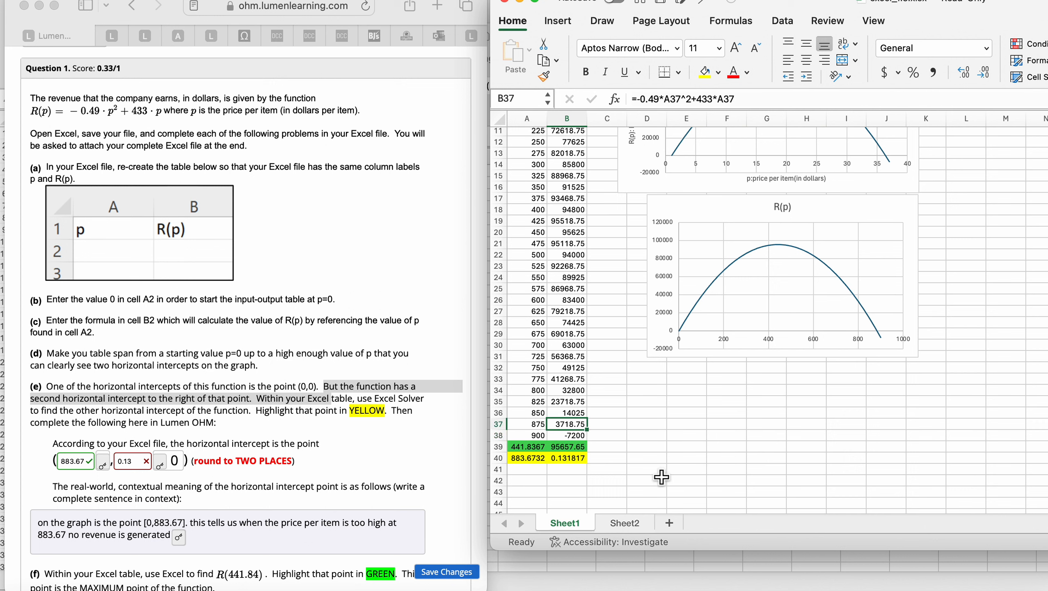
key("Down")
key("Up")
key("Down")
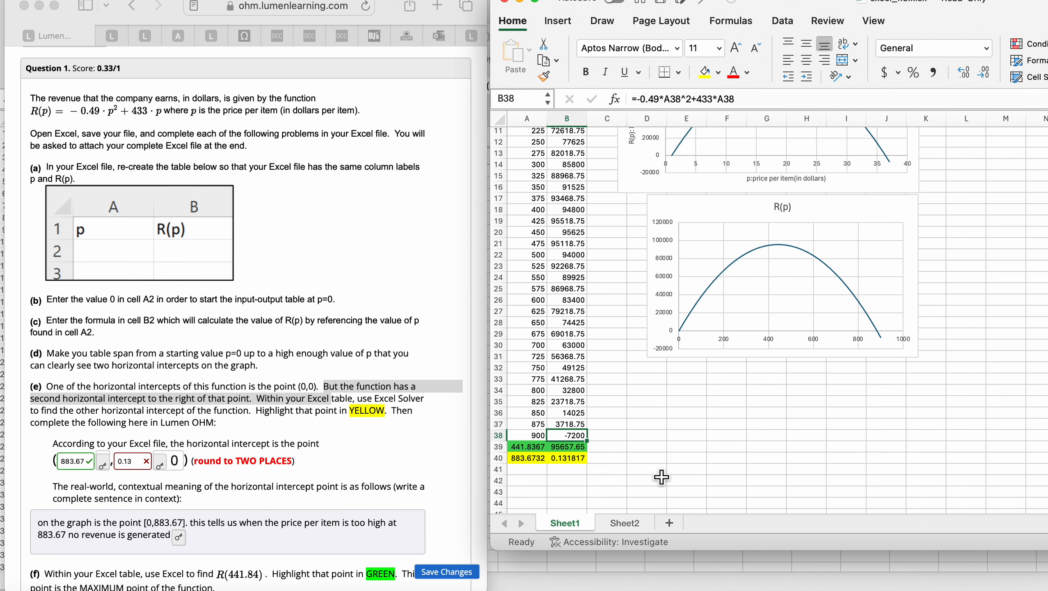
key("Up")
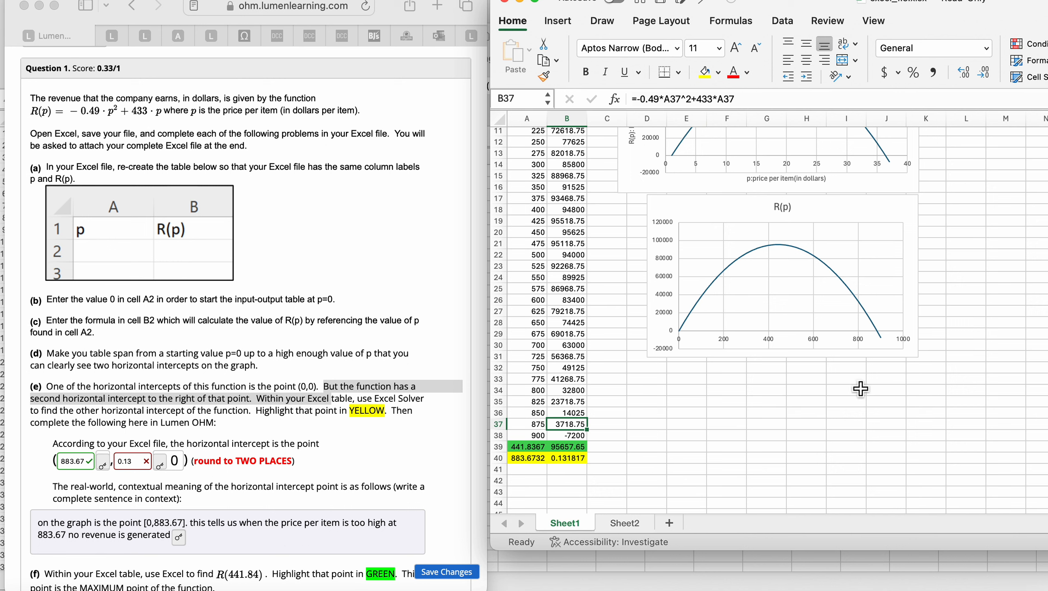
Step: Open Solver and reposition the workbook window and the Solver Parameters dialog so that all settings are in view
left_click(949, 8)
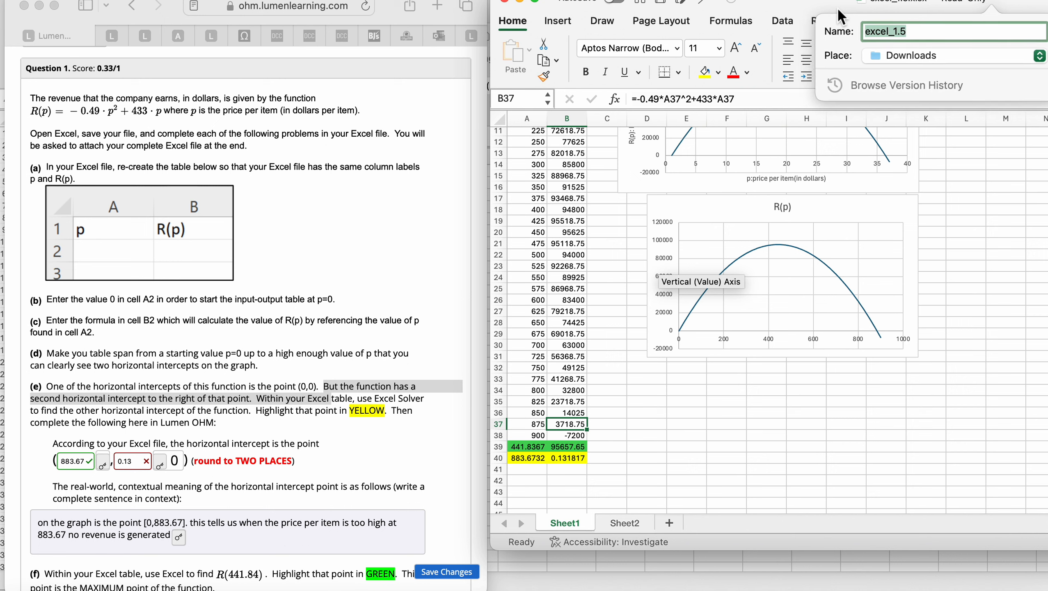
left_click(790, 8)
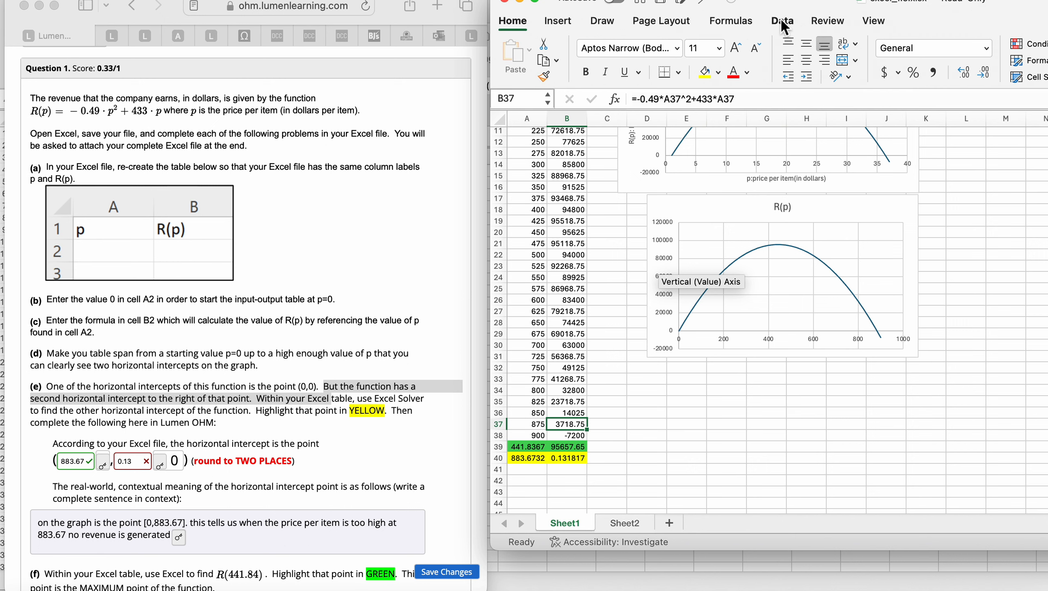
left_click(783, 22)
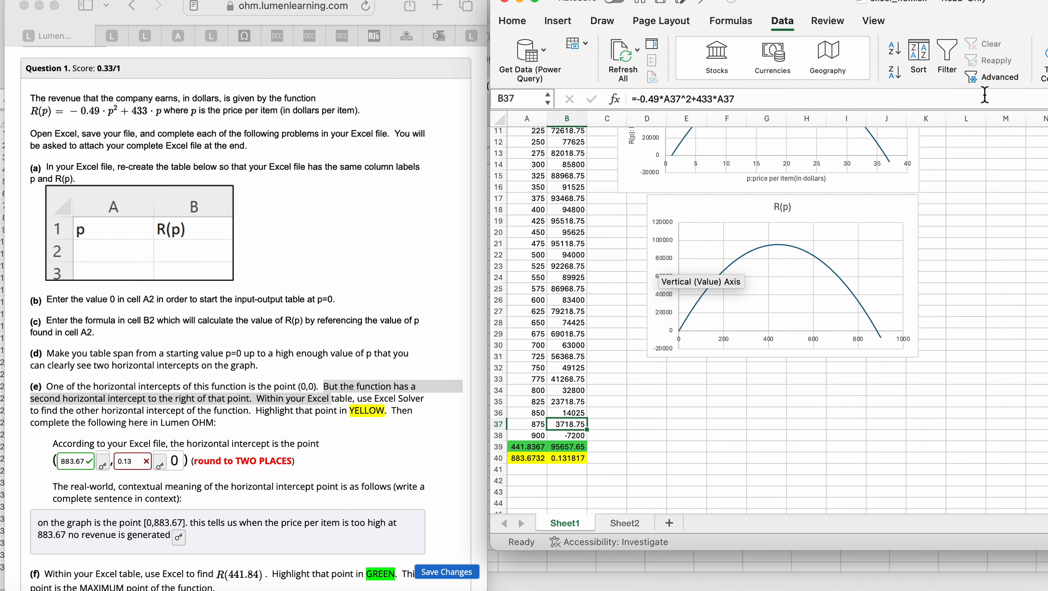
left_click_drag(983, 21, 788, 21)
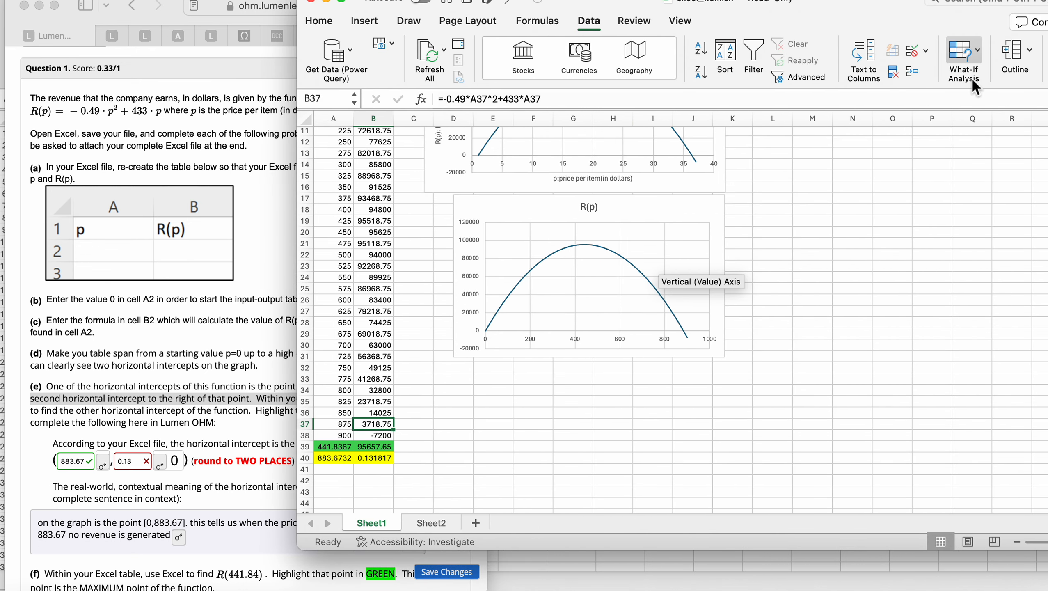
left_click_drag(929, 21, 791, 21)
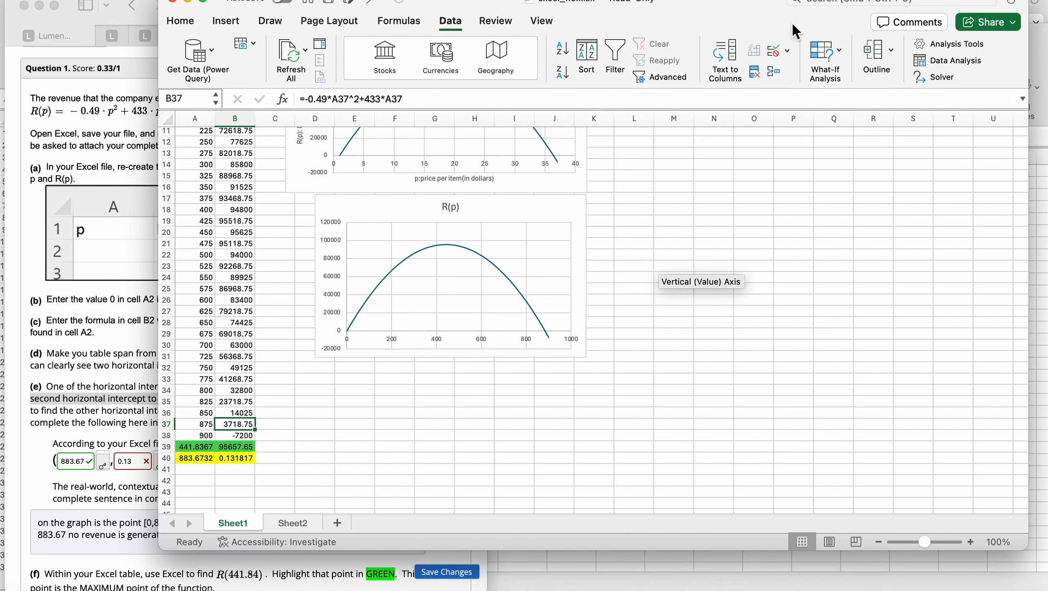
left_click(933, 78)
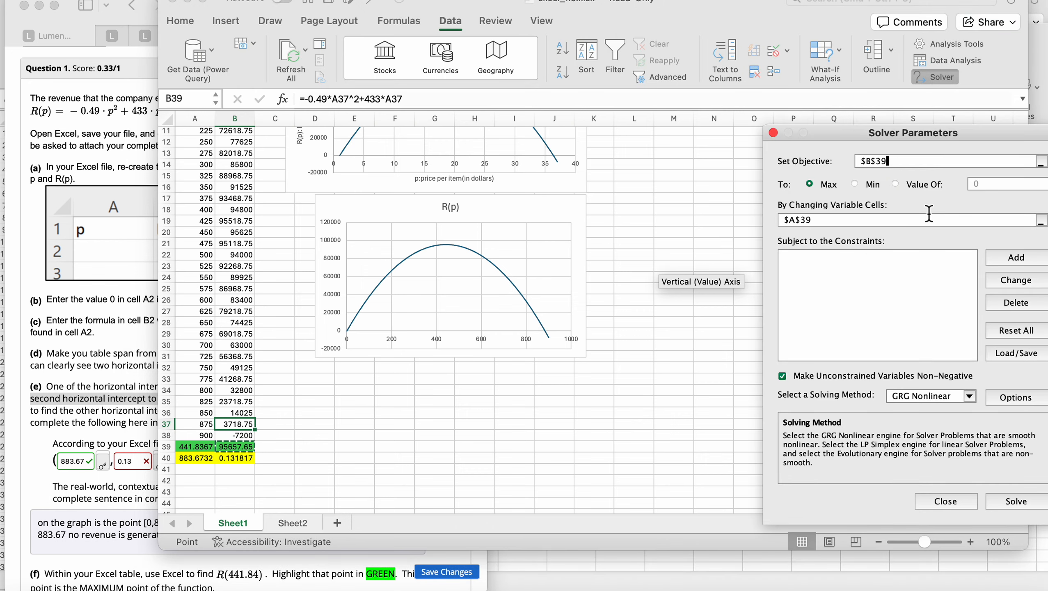
left_click_drag(825, 129, 736, 127)
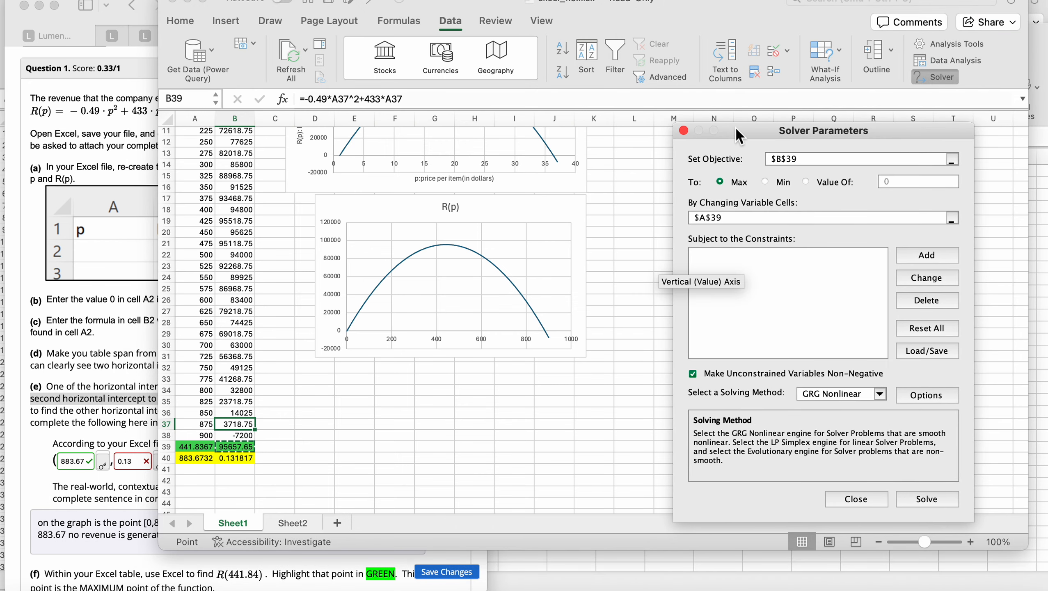
Step: Set the Solver objective to cell B37 on Sheet1
left_click(810, 158)
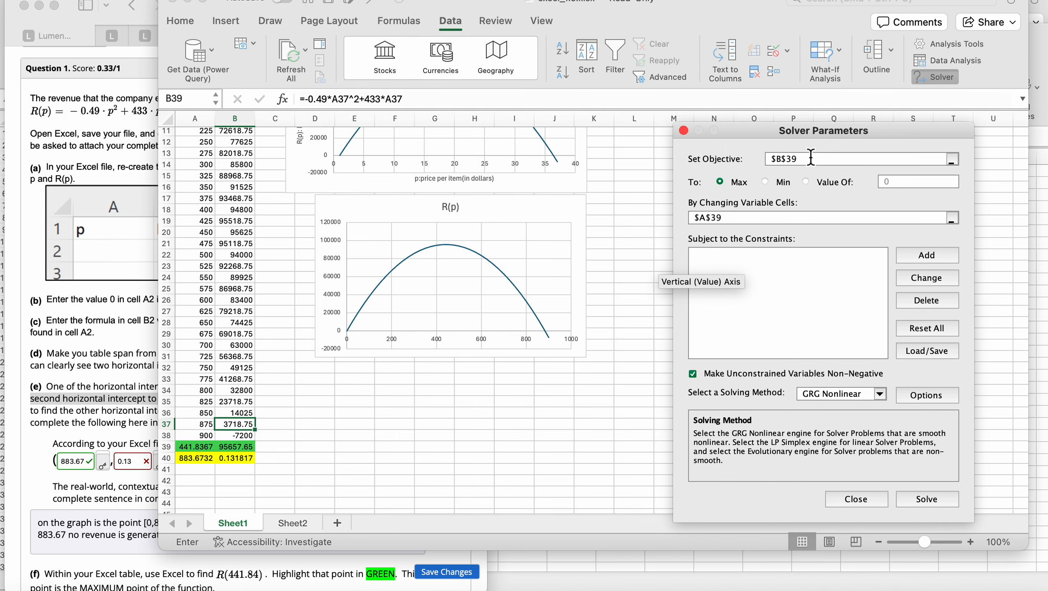
key("BackSpace")
key("BackSpace")
key("BackSpace")
key("BackSpace")
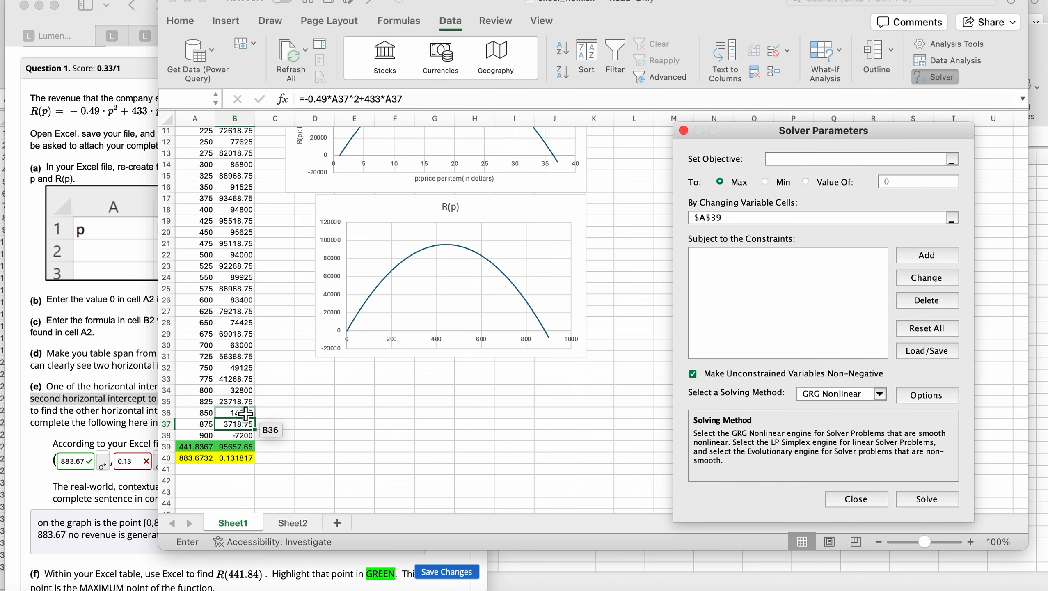
left_click(245, 427)
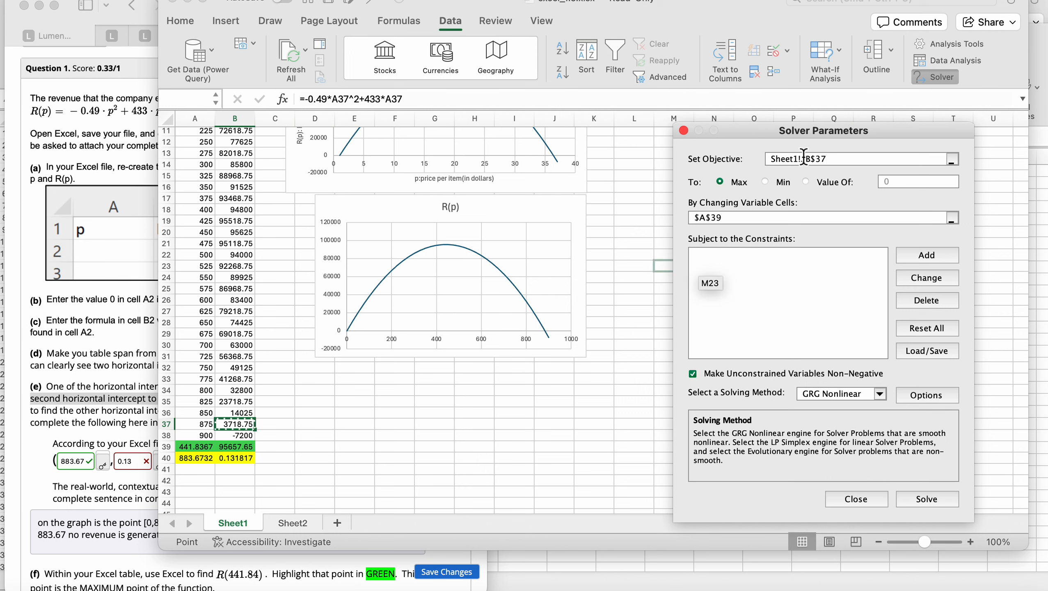
Step: Set the Solver target to a value of 0, with cell A37 as the changing variable cell
left_click(806, 182)
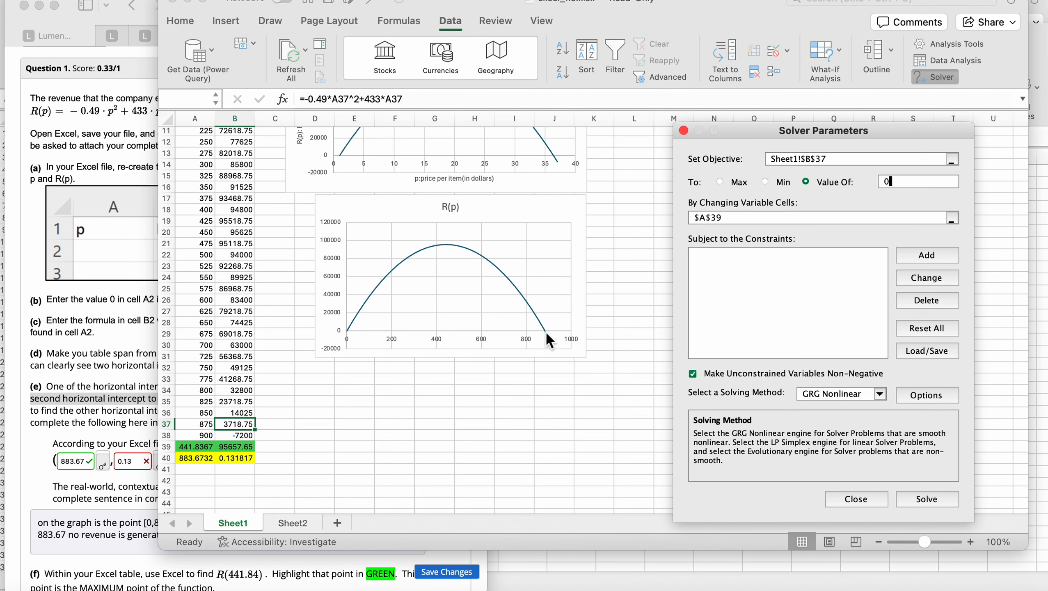
left_click(732, 217)
key("BackSpace")
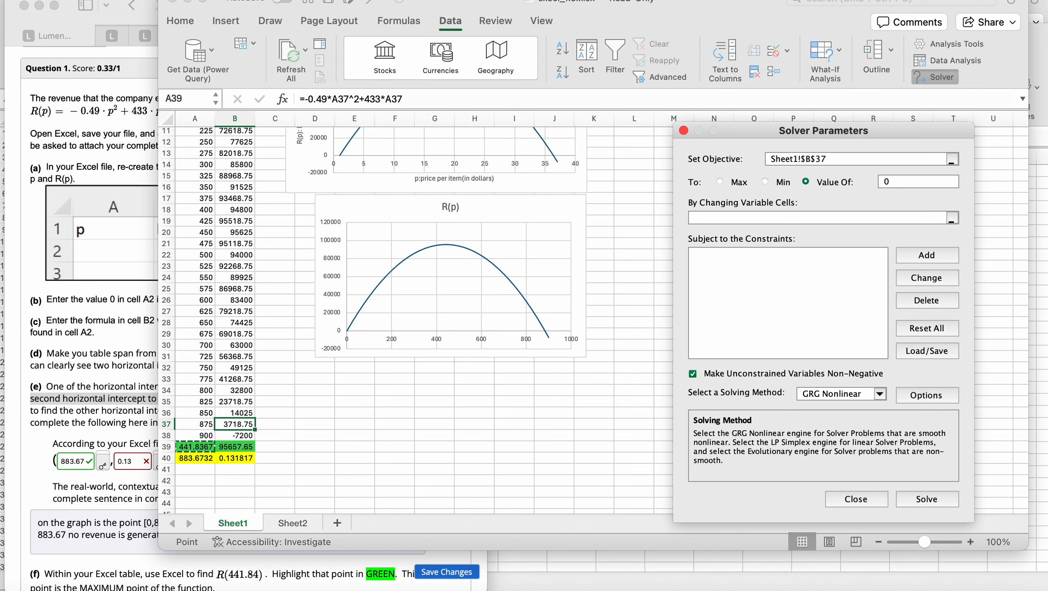
left_click(203, 424)
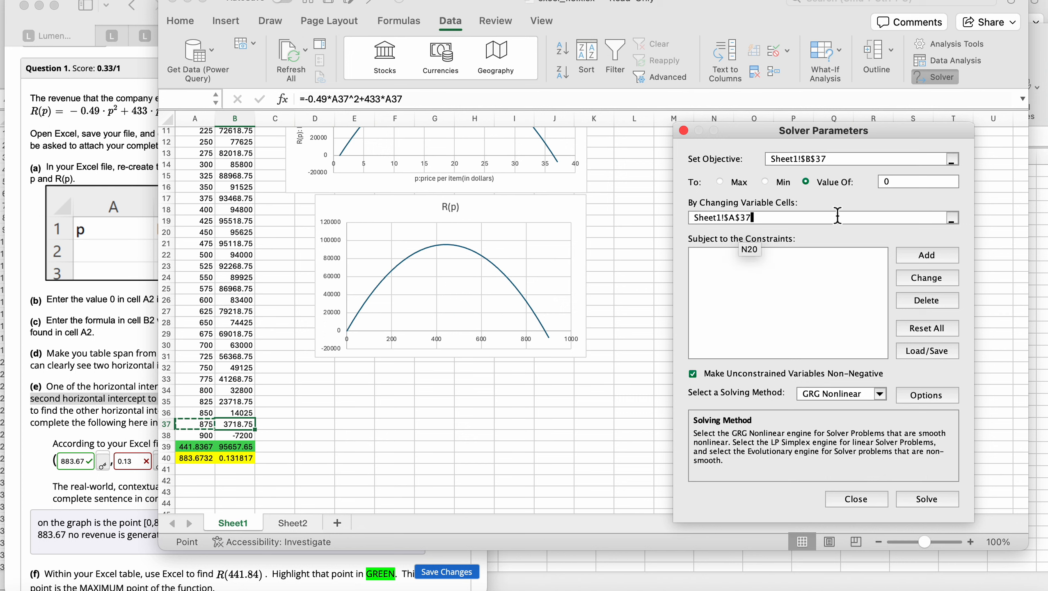
left_click_drag(892, 181, 870, 199)
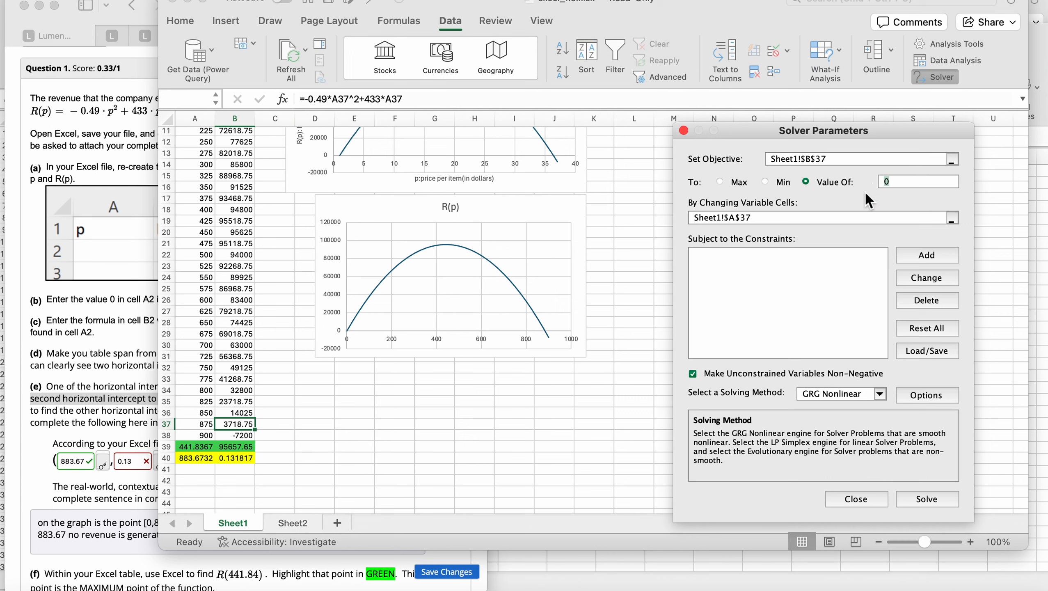
Step: Allow unconstrained variables to be negative, solve, and keep the Solver solution
left_click(695, 376)
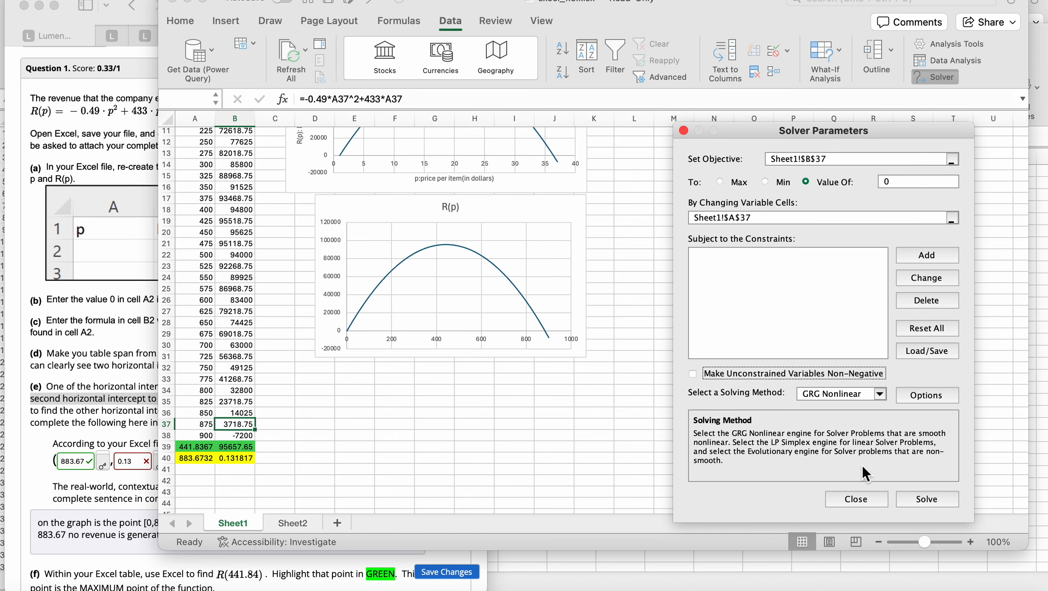
left_click(933, 499)
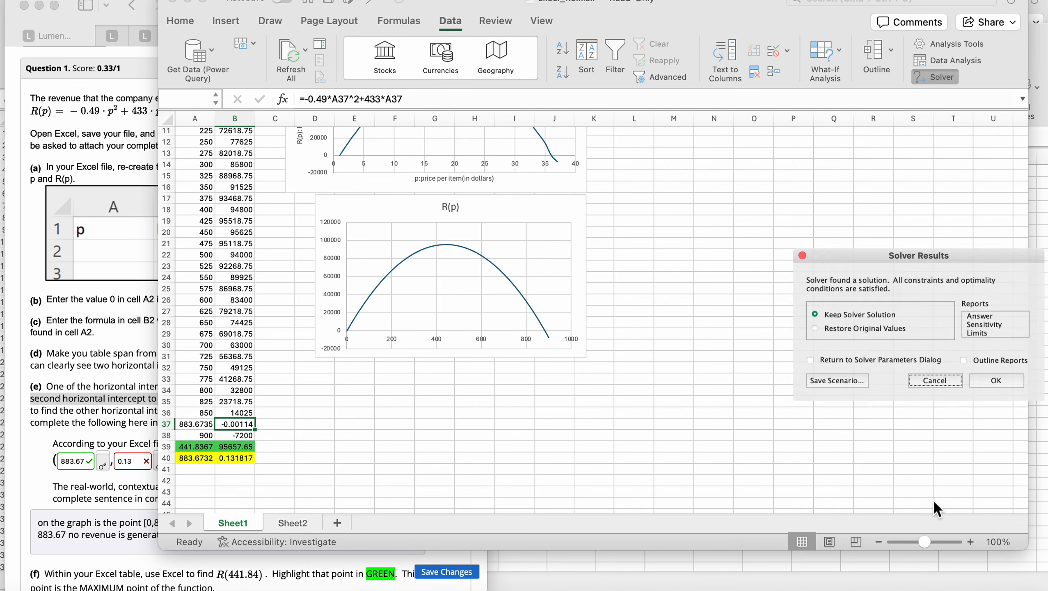
left_click(1015, 397)
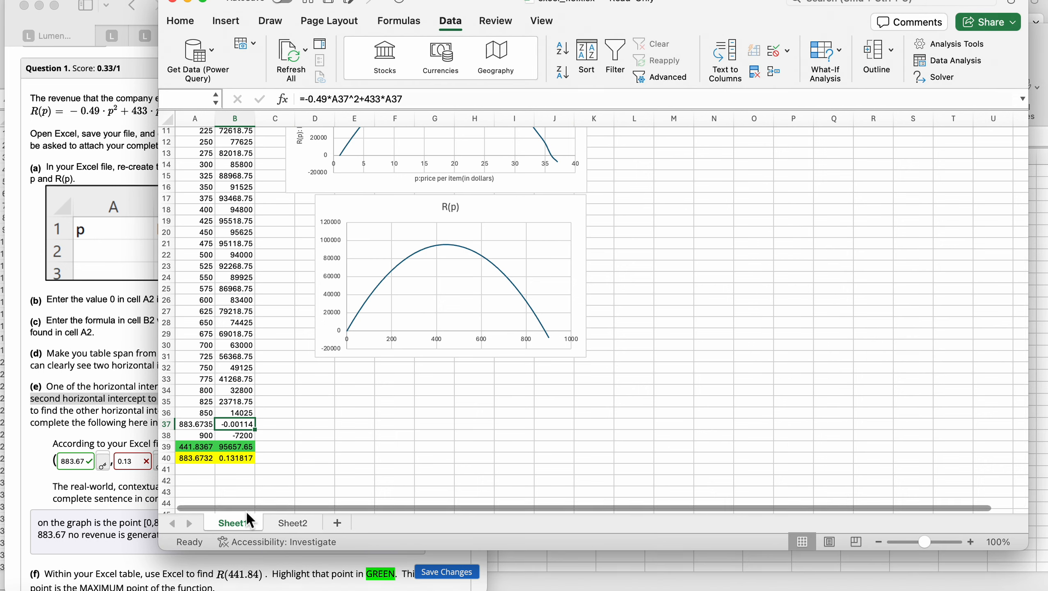
Step: Compare the solved p and R(p) values in row 37 with the yellow-highlighted intercept in row 40
left_click_drag(205, 425, 236, 424)
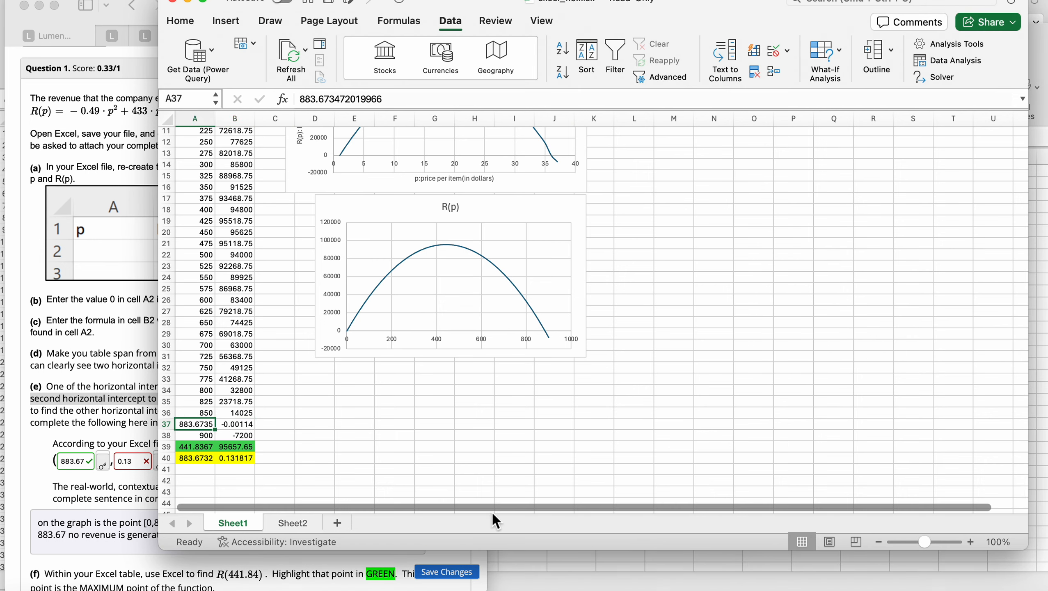
key("Right")
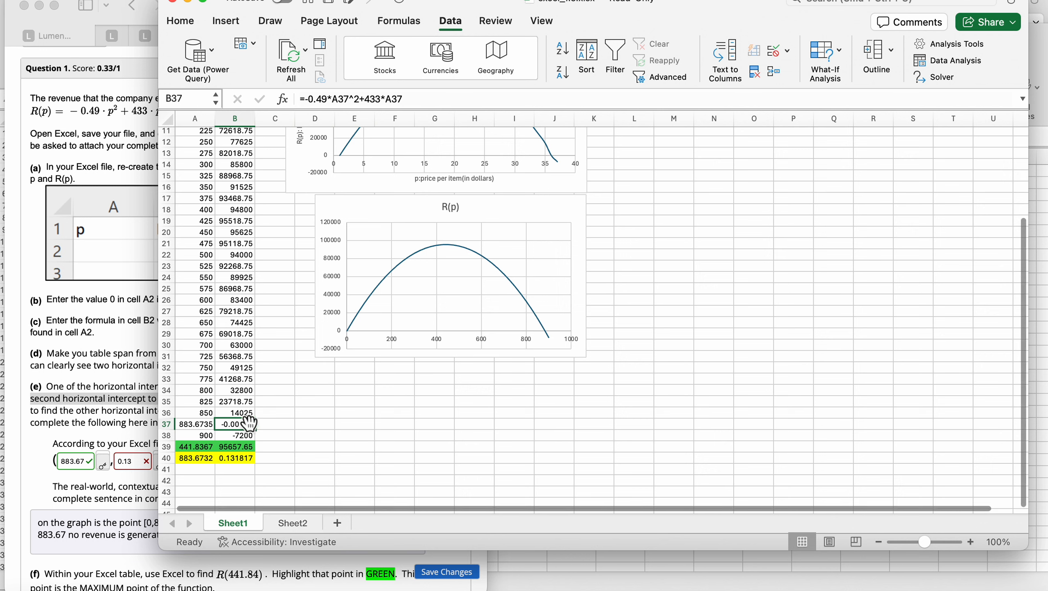
left_click(193, 459)
key("shift+Right")
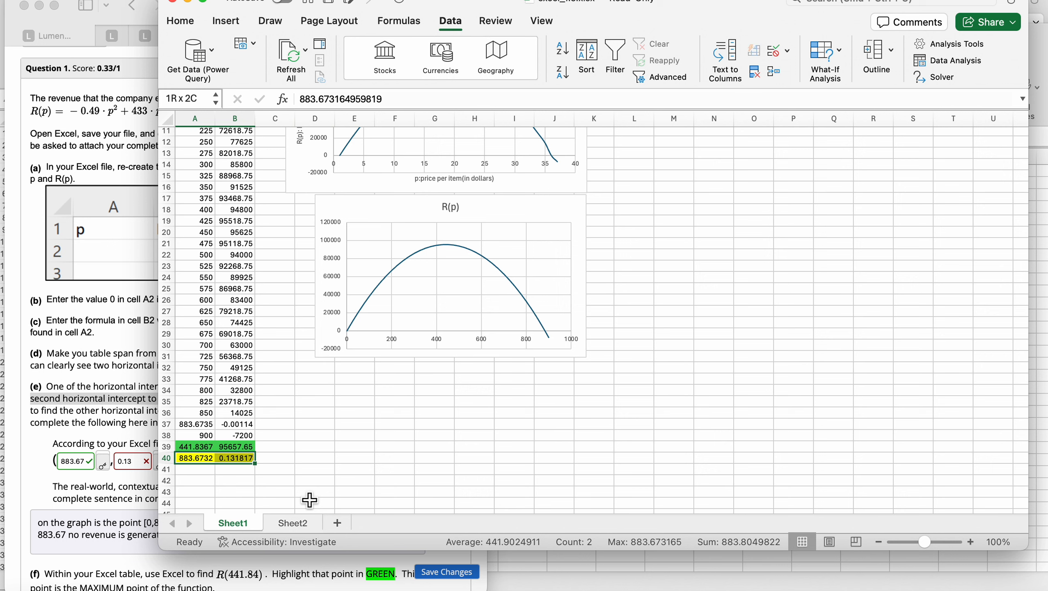
Step: Format cell B37 as Number with 1 decimal place
left_click(249, 425)
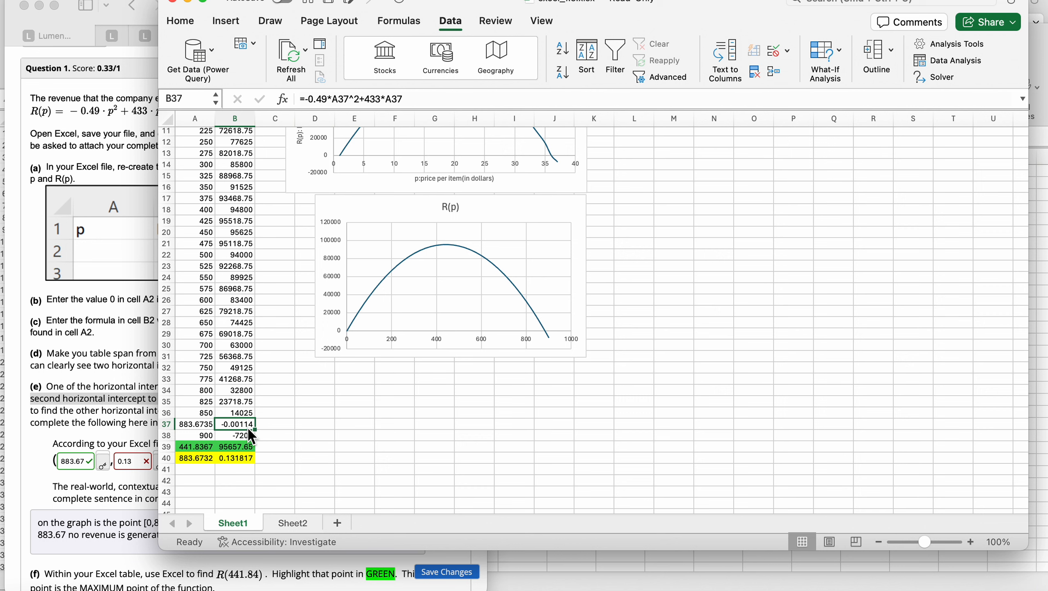
key("super+1")
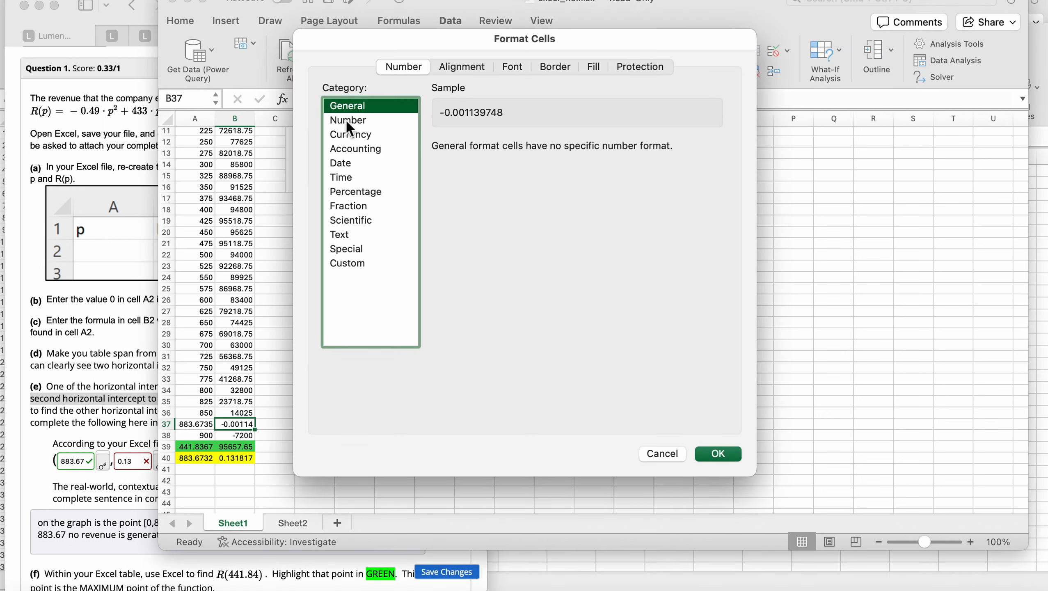
left_click(360, 120)
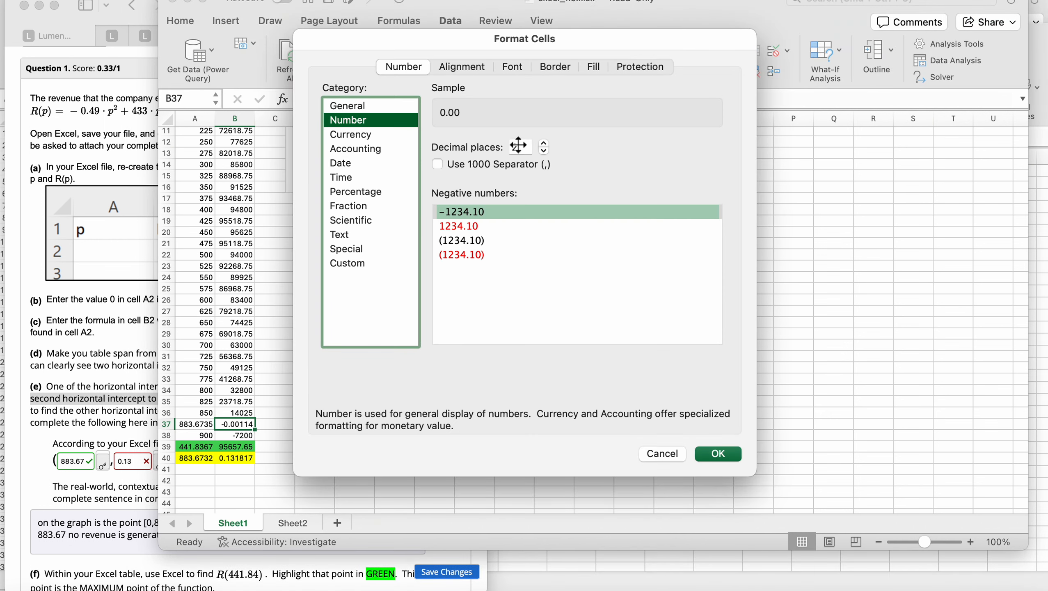
left_click(544, 151)
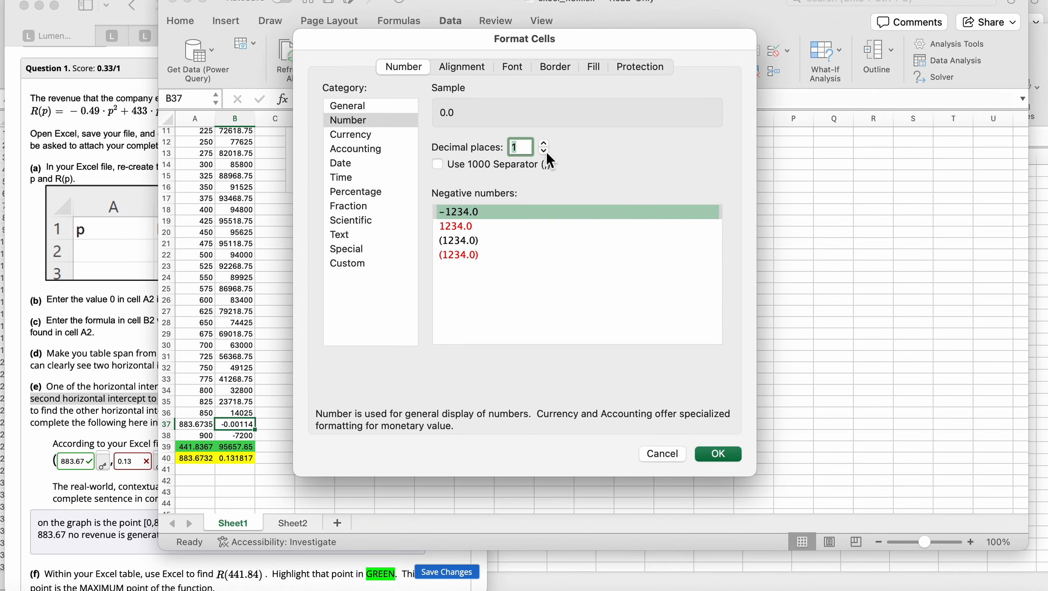
left_click(729, 452)
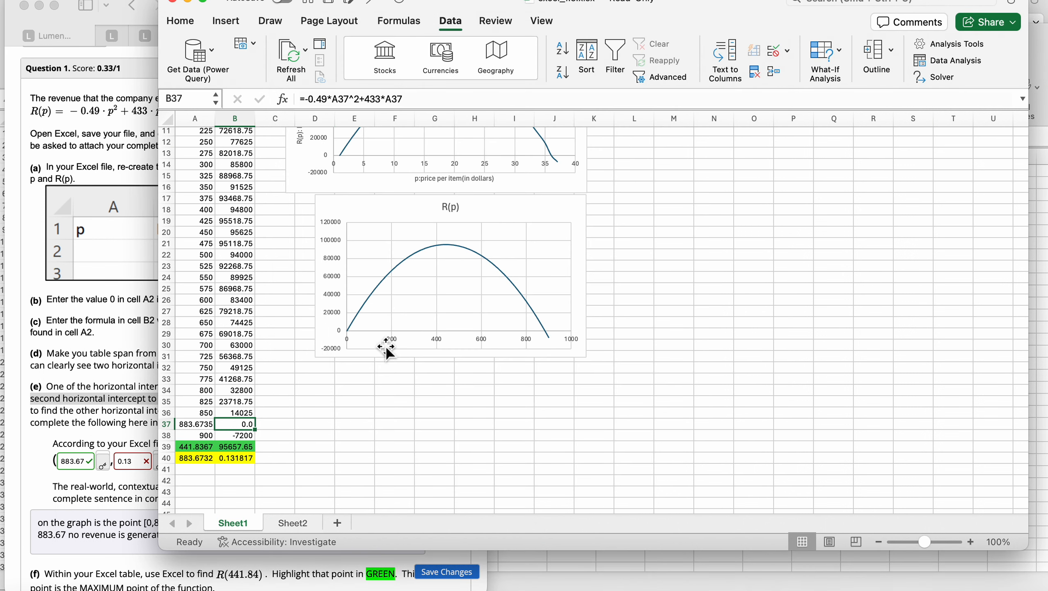
Step: Move the workbook window aside and bring parts (e) and (f) of the assignment page into full view
mouse_move(555, 339)
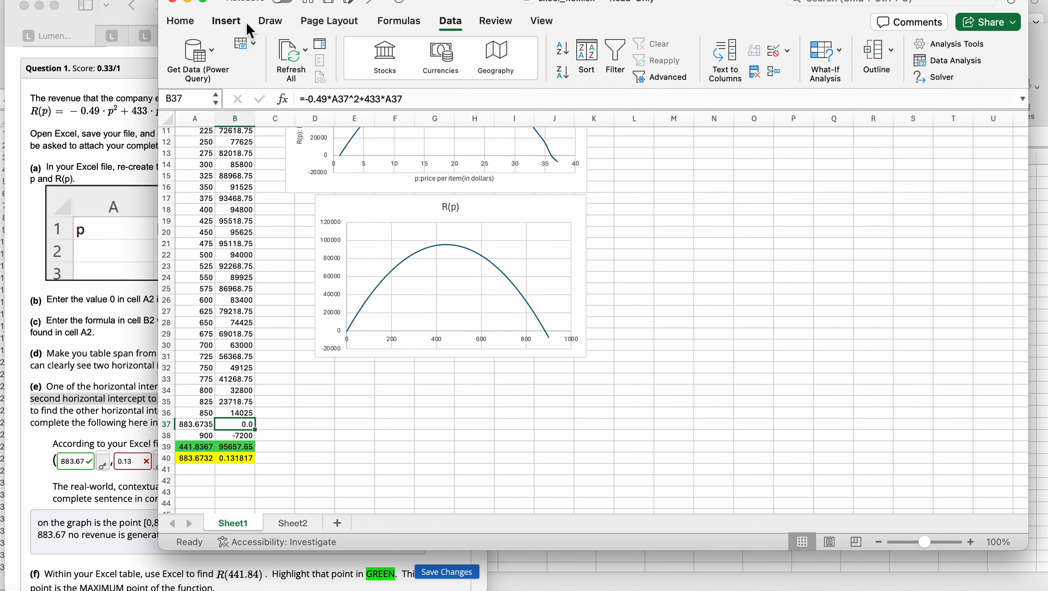
left_click_drag(637, 24, 752, 24)
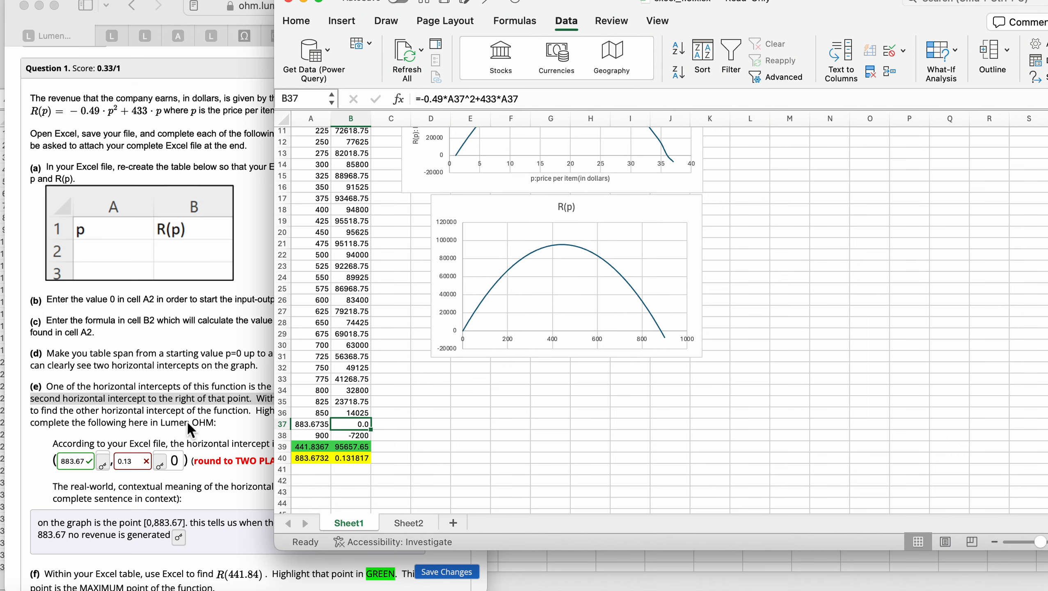
scroll(177, 426, "down", 5)
scroll(163, 428, "down", 1)
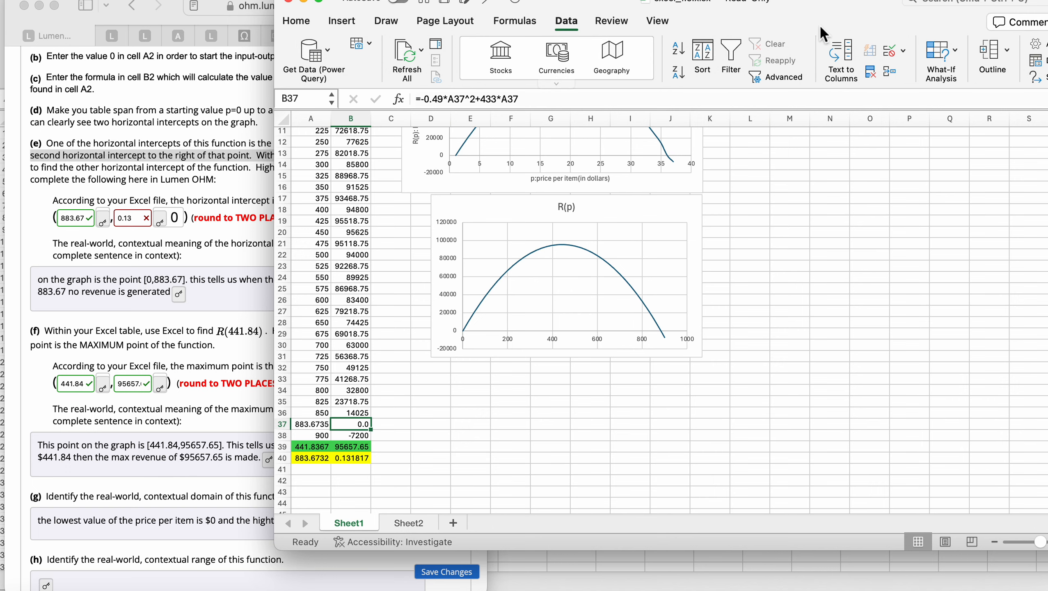
left_click_drag(802, 27, 946, 25)
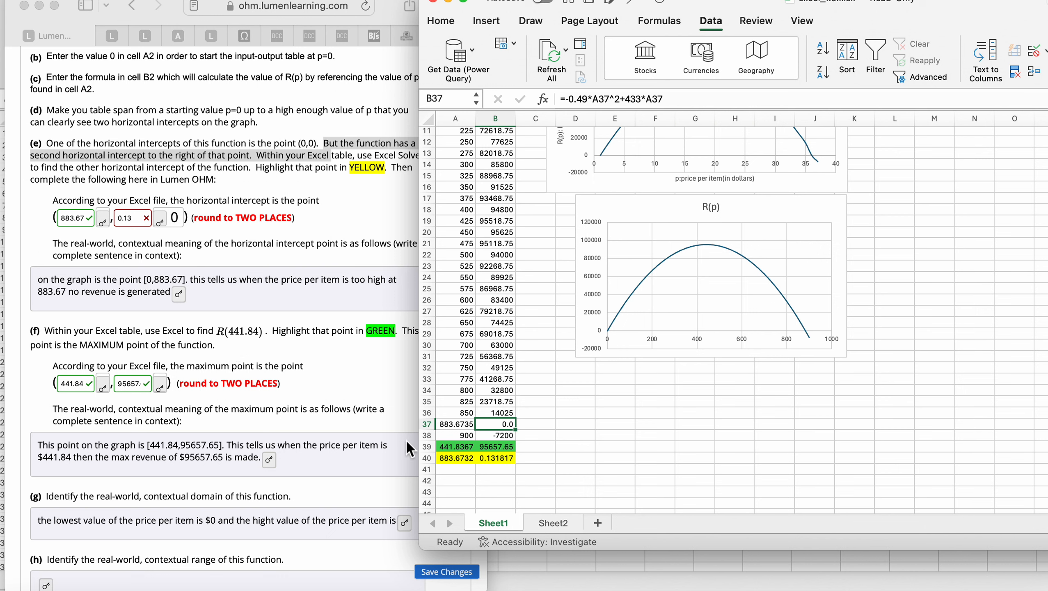
Step: Inspect the p value and the revenue formula of the green-highlighted maximum point in row 39
left_click(458, 448)
key("Right")
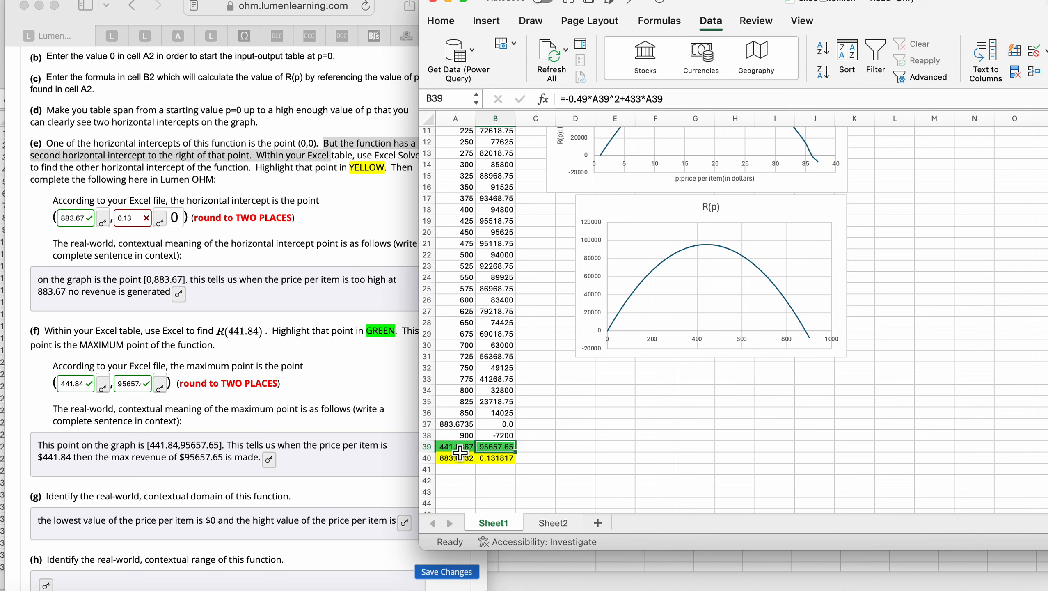
key("Left")
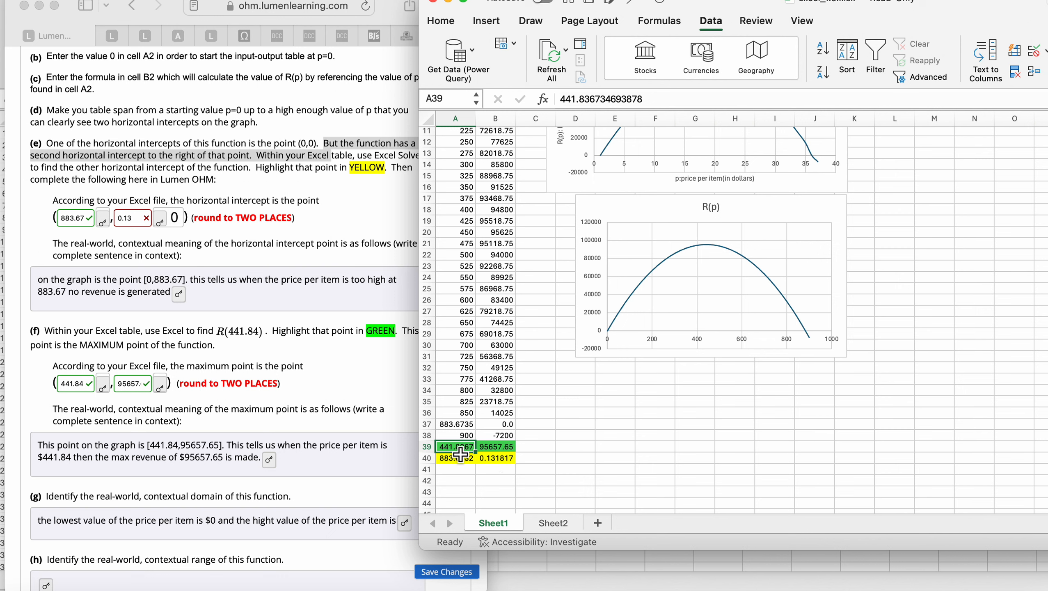
left_click(492, 449)
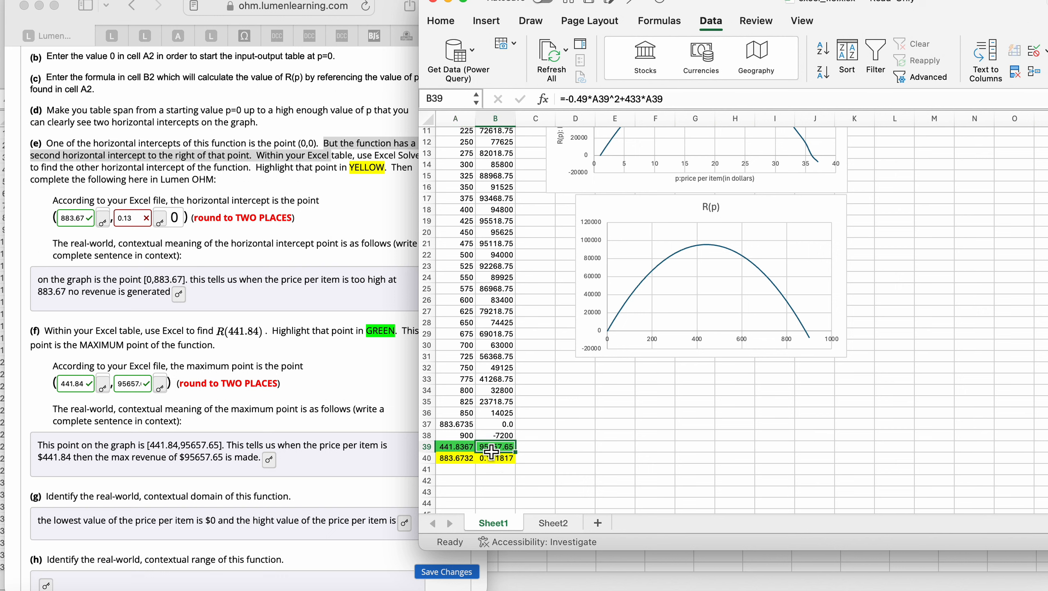
left_click(472, 447)
Step: Go through the p column around rows 18 to 21 to find where the maximum point belongs in the table
scroll(473, 450, "up", 2)
scroll(472, 450, "up", 5)
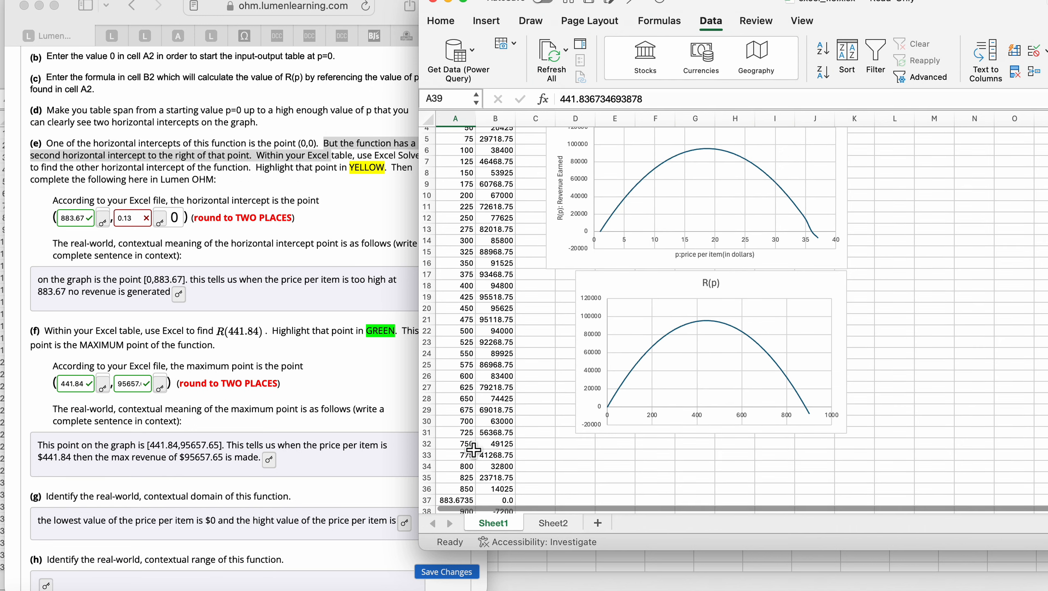
left_click(461, 276)
key("Down")
key("Down")
key("Down")
key("Down")
key("Down")
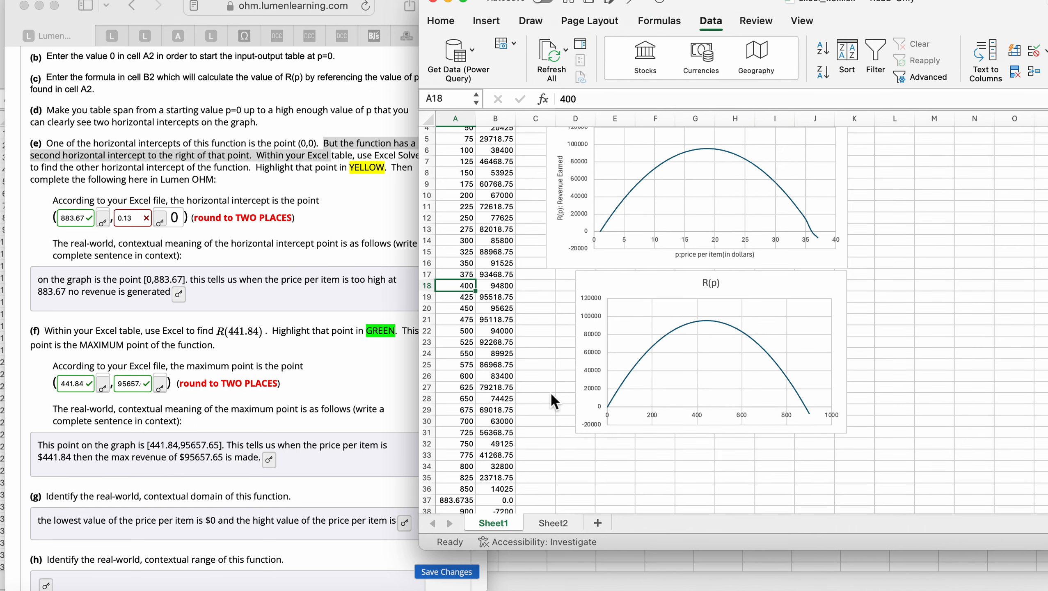
key("Up")
key("Up")
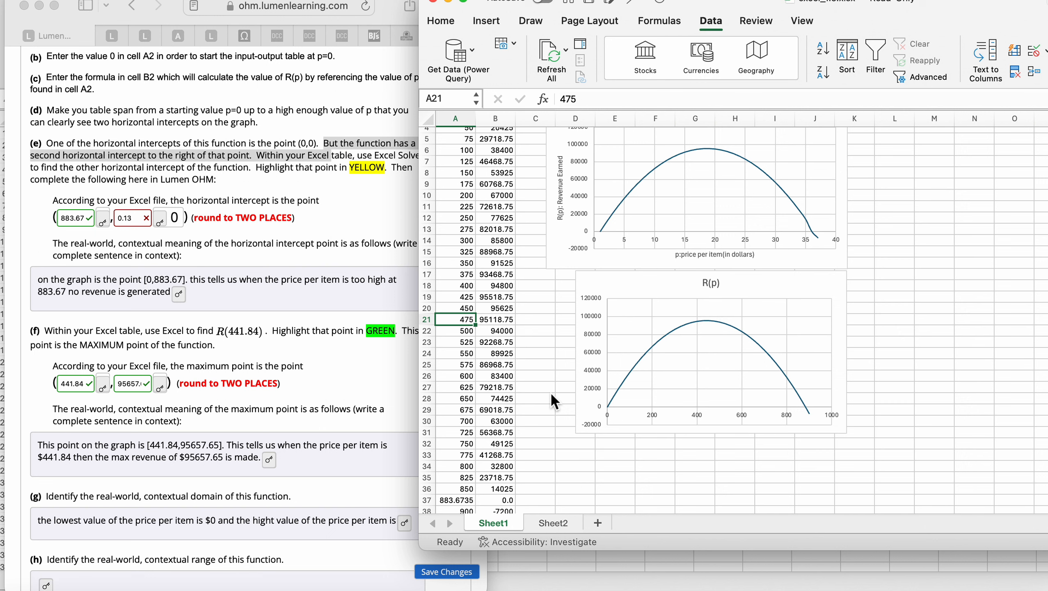
key("Down")
key("Down")
key("Up")
key("Up")
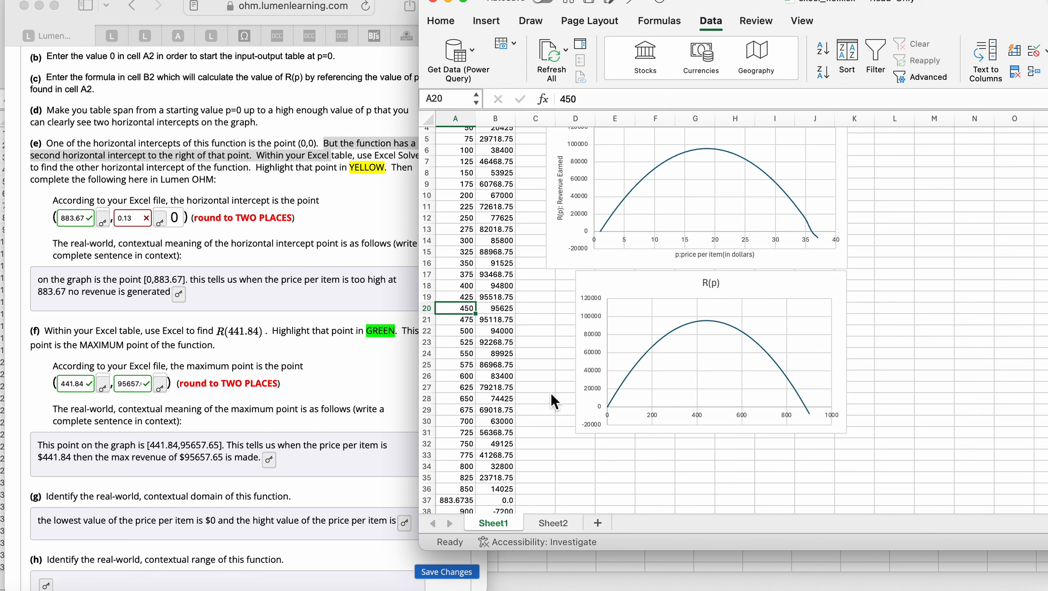
key("Down")
key("Up")
key("Up")
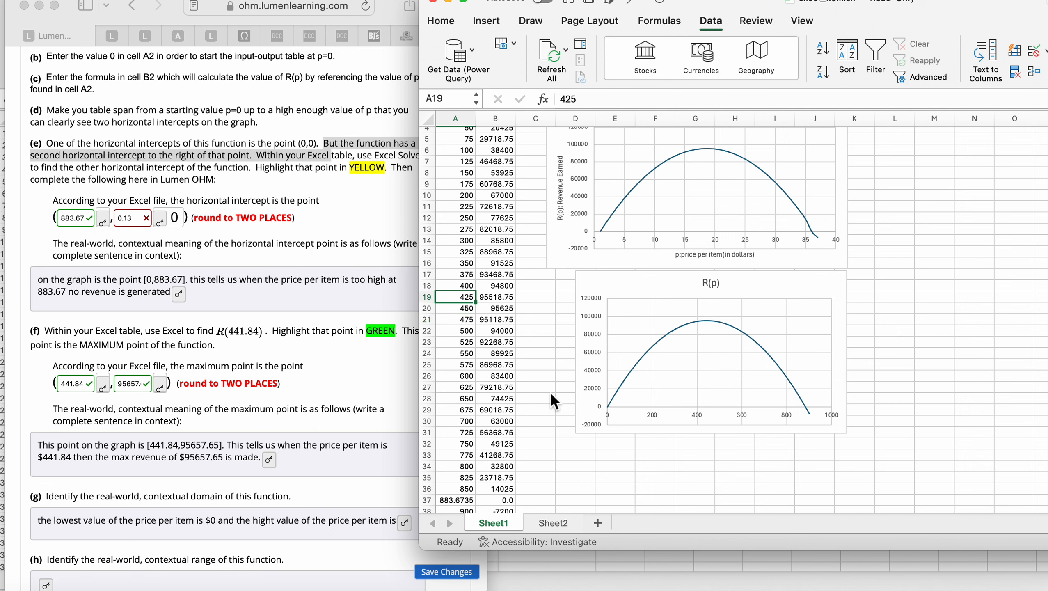
Step: Replace the p value in cell A20 with 441.84
key("Down")
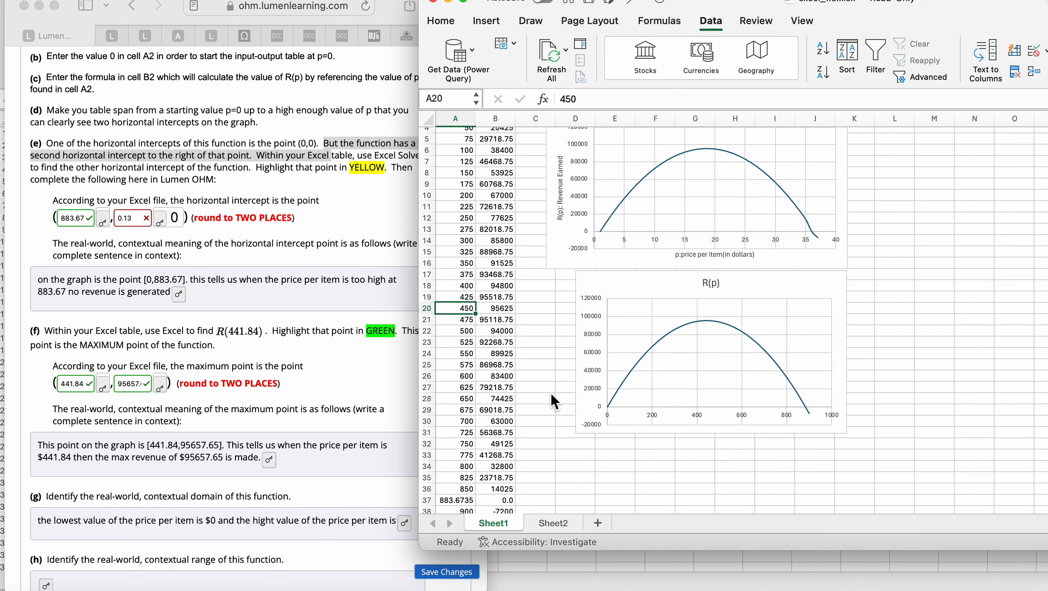
type("441")
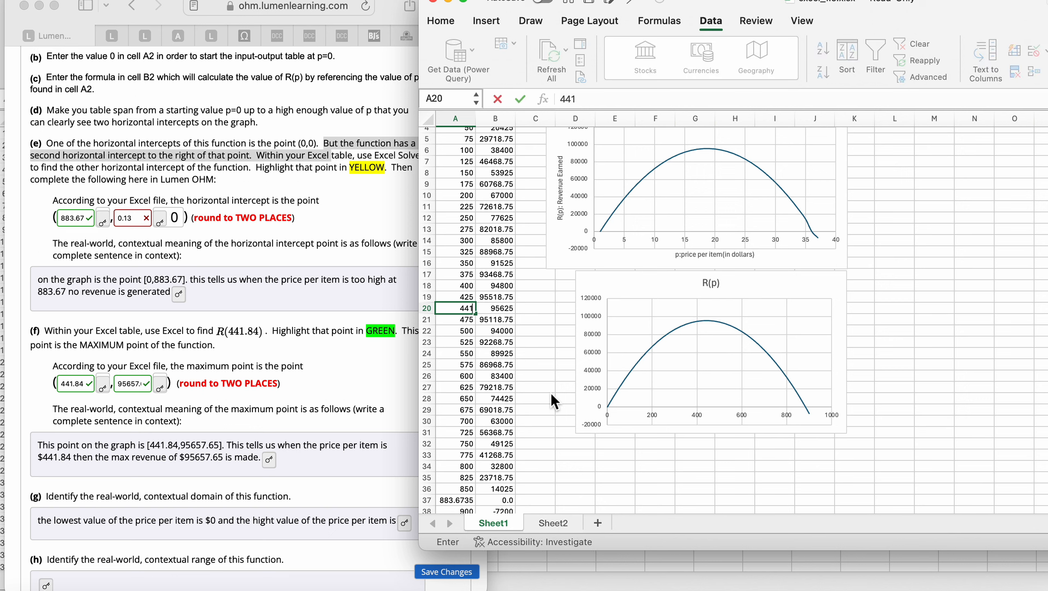
type(".84")
key("Return")
Step: Highlight the maximum point in cells A20:B20 with a green theme fill color
left_click(468, 309)
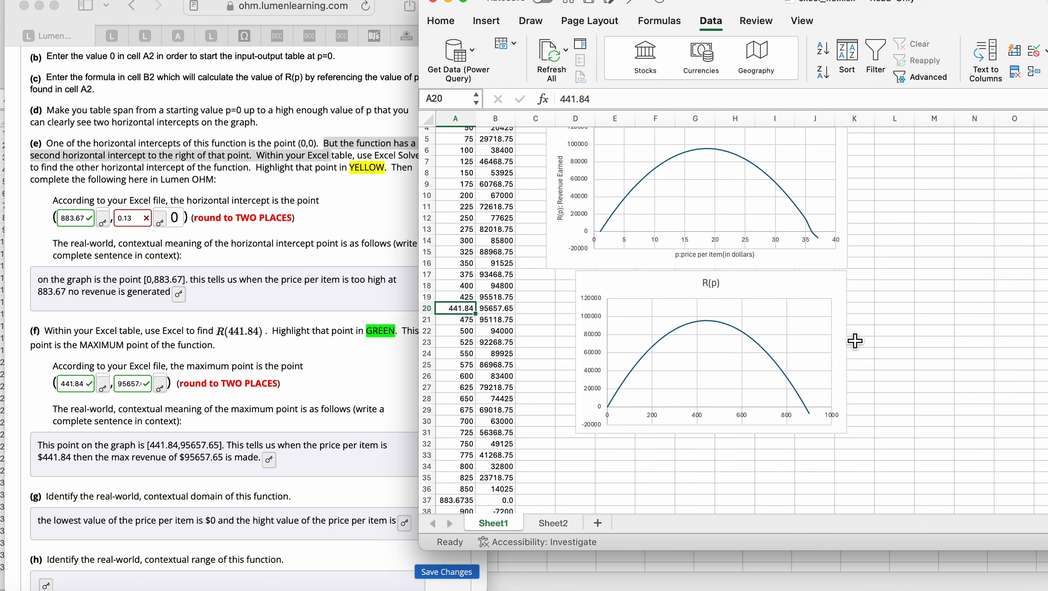
key("shift+Right")
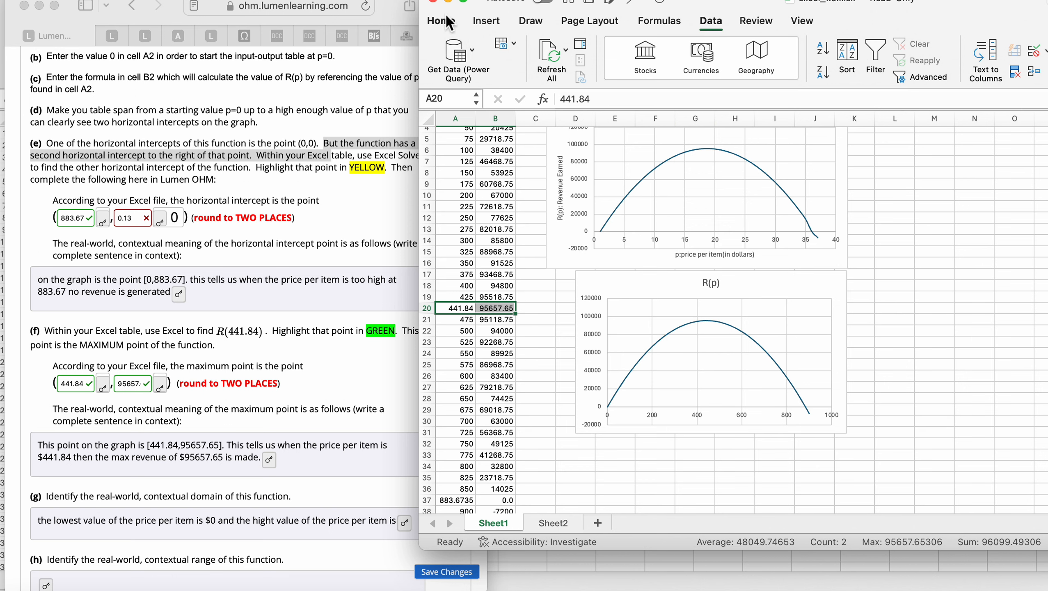
left_click(452, 27)
left_click(633, 72)
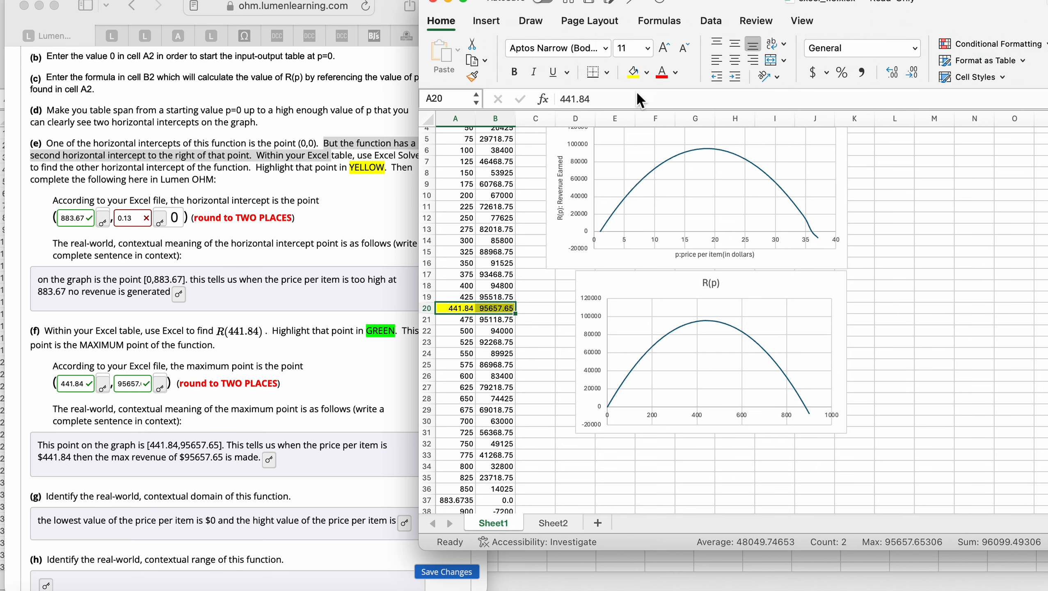
left_click(647, 72)
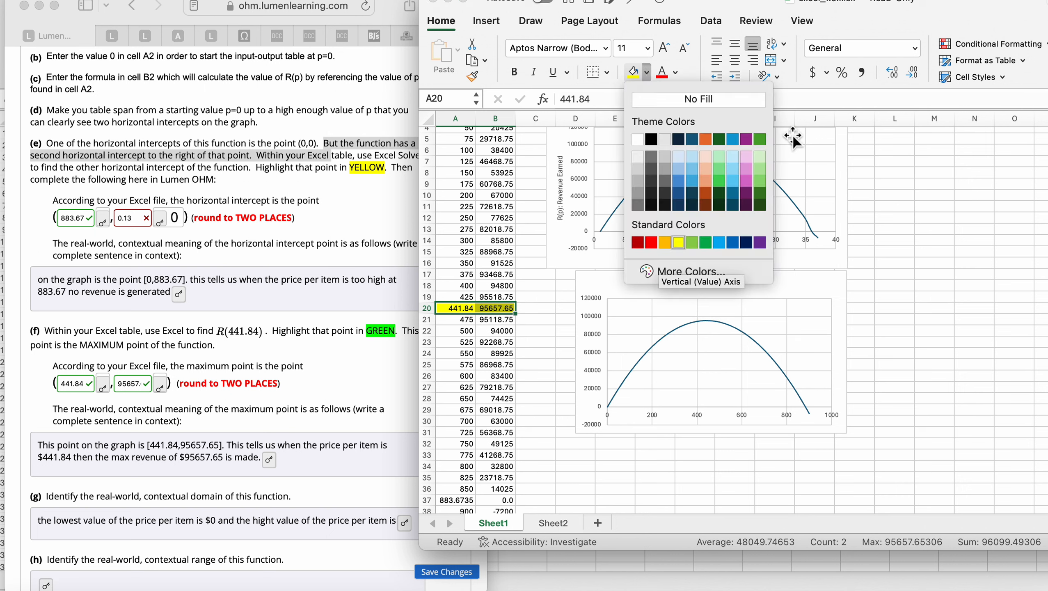
left_click(759, 140)
left_click(565, 398)
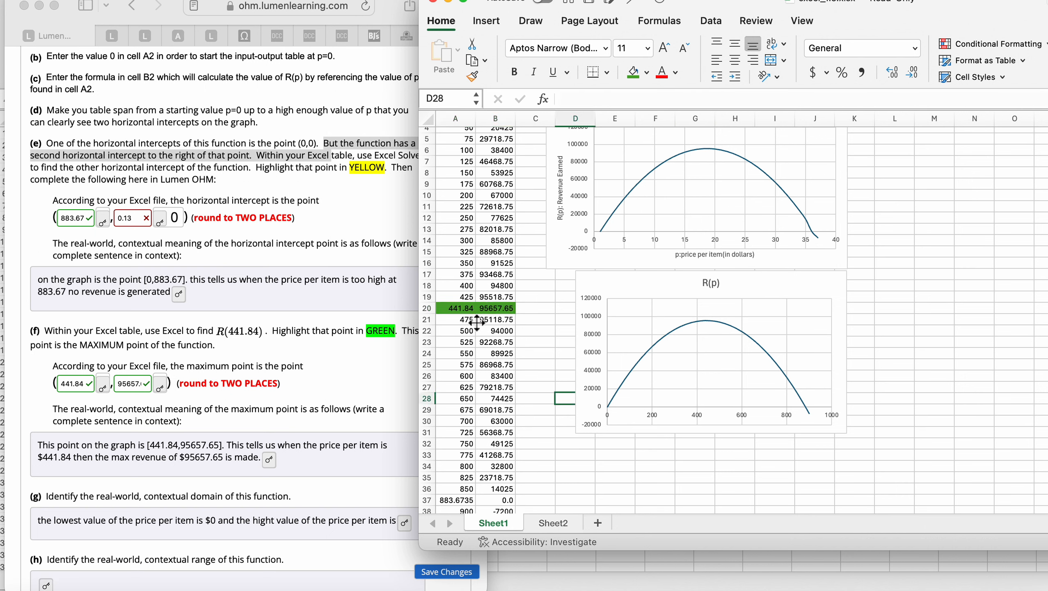